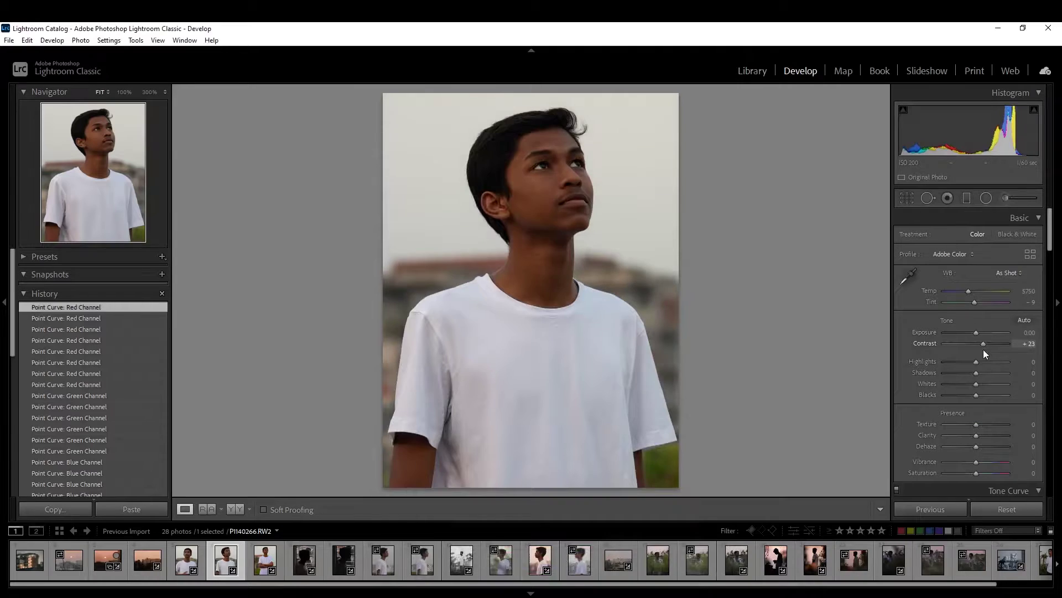
Step: Lower the upward-looking portrait's Basic panel Contrast to about -37
left_click_drag(984, 350, 965, 344)
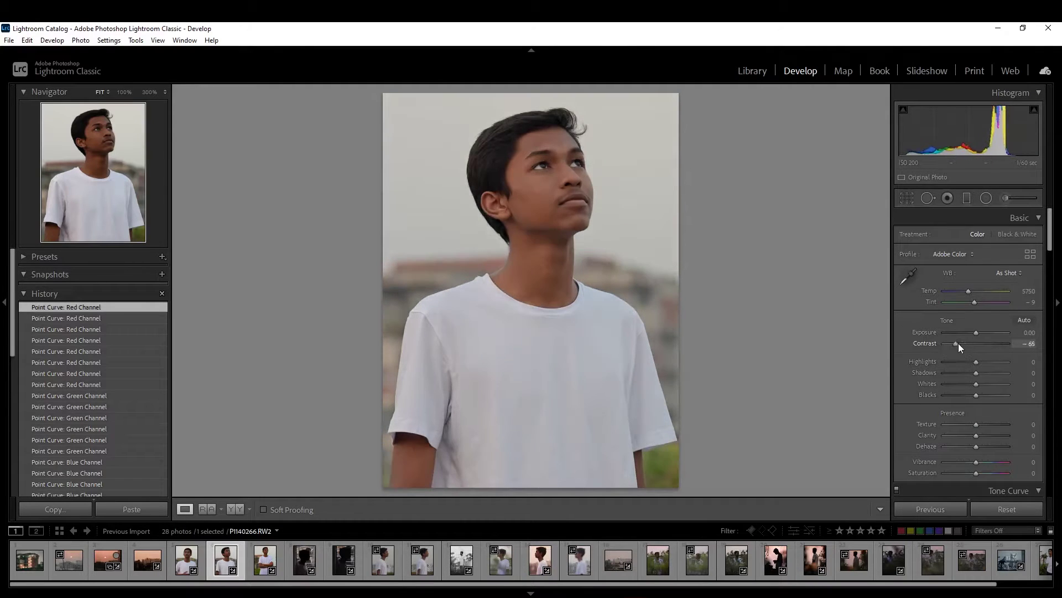
Step: Lower contrast a touch more and add tinting points on the red, green and blue curves
left_click_drag(964, 344, 1003, 295)
scroll(954, 358, "down", 5)
left_click_drag(932, 365, 940, 363)
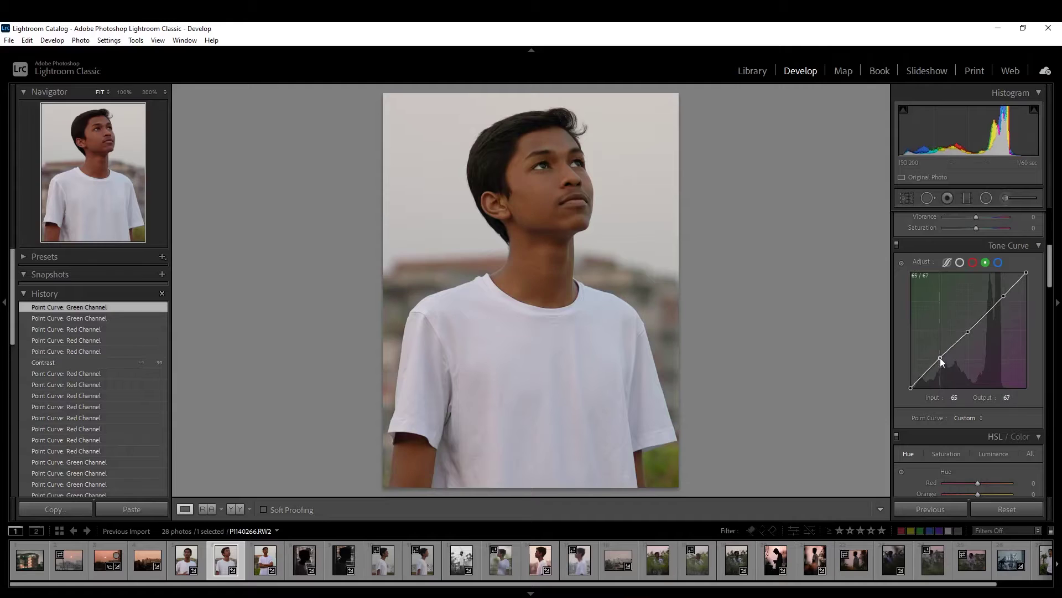
left_click_drag(938, 357, 937, 357)
left_click(999, 261)
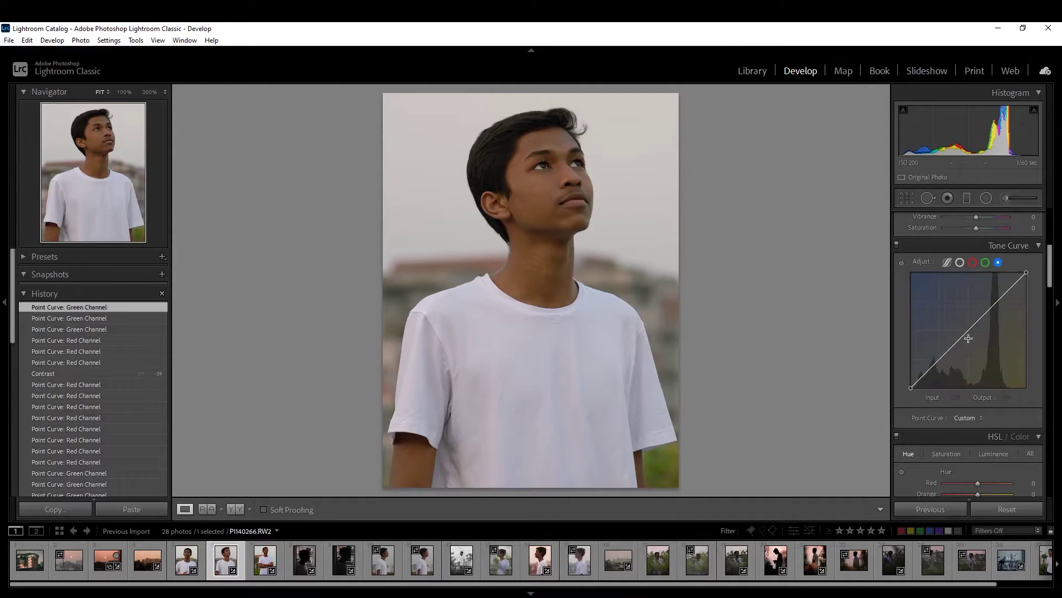
left_click(969, 330)
left_click(1002, 299)
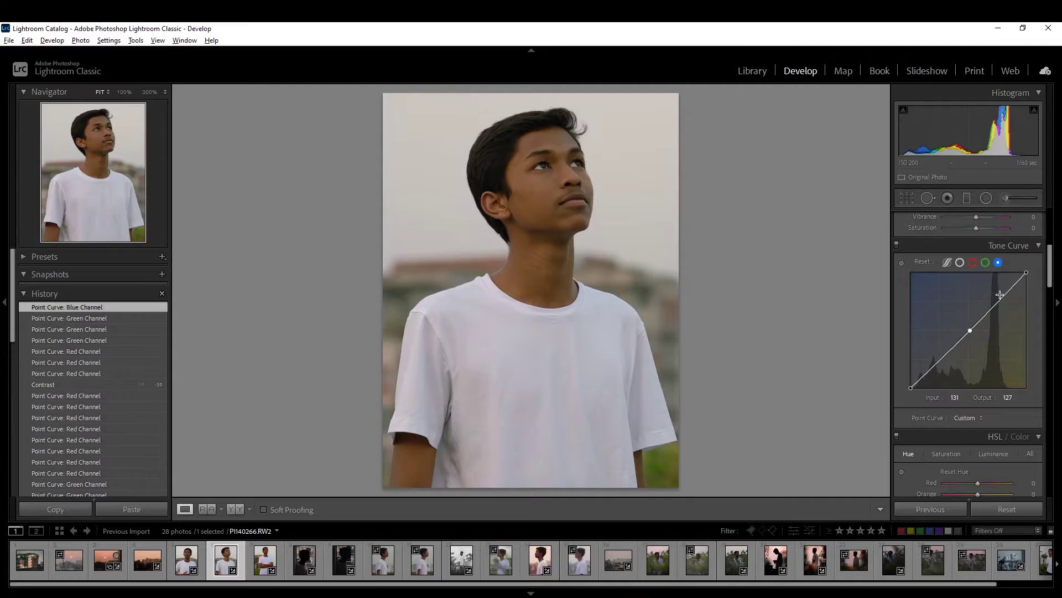
left_click_drag(934, 363, 933, 363)
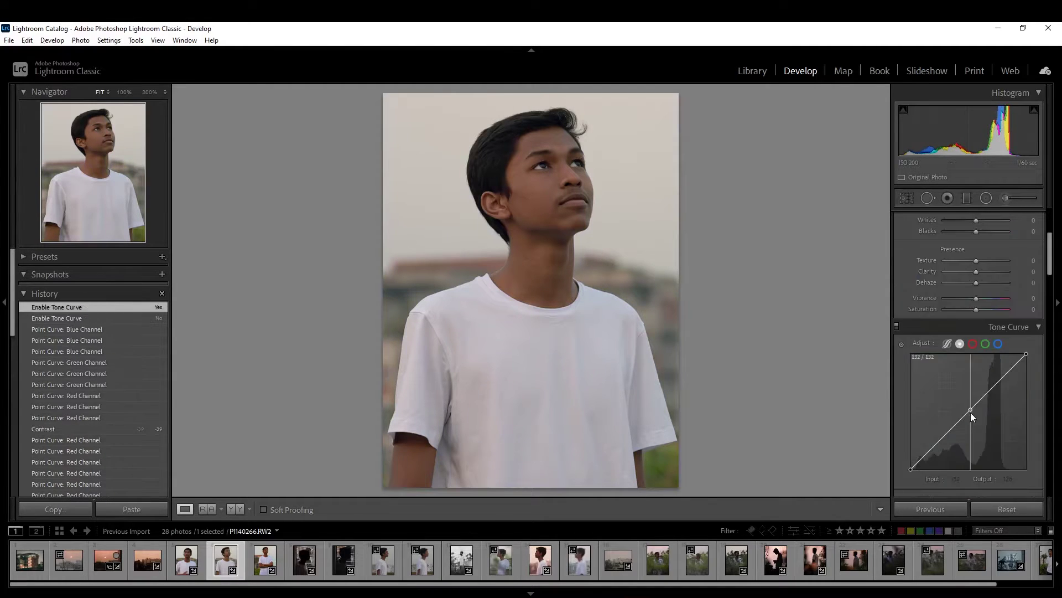
Step: Shape the RGB point curve into a soft S with points at 61/54 and 200/194
left_click(971, 413)
left_click(1001, 382)
left_click_drag(940, 444, 941, 446)
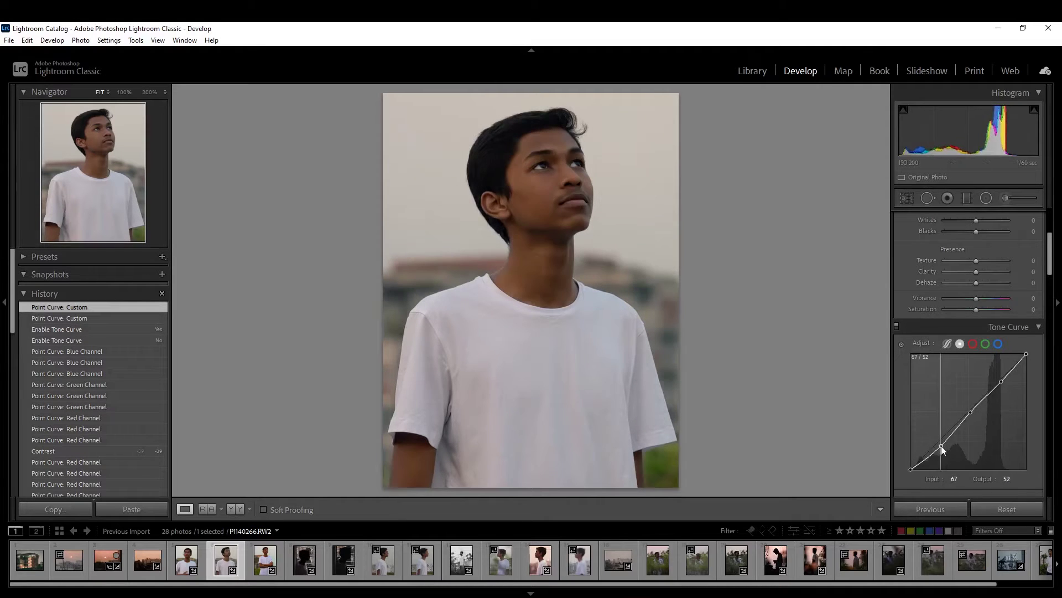
left_click_drag(942, 446, 938, 445)
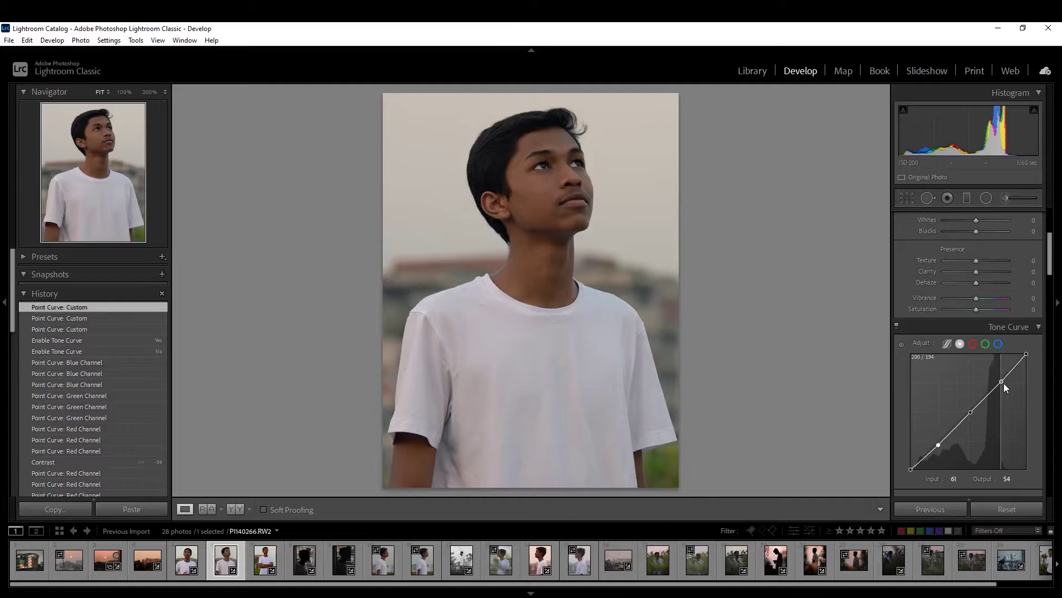
left_click_drag(1003, 383, 1000, 377)
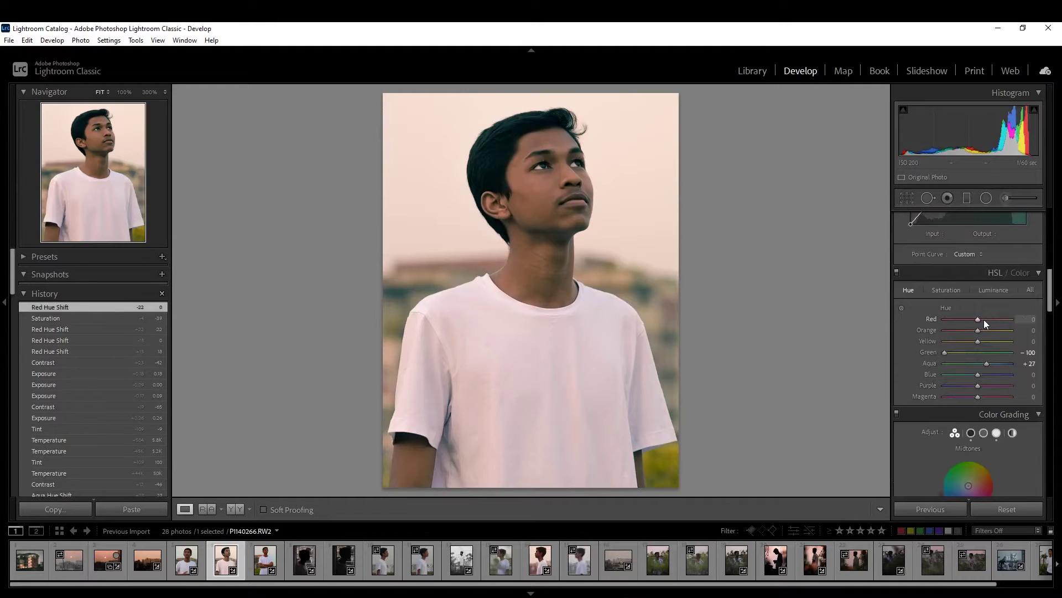
Step: Set the Yellow hue to -100 and try Aqua and Blue hue tweaks before resetting them
left_click_drag(978, 341, 928, 347)
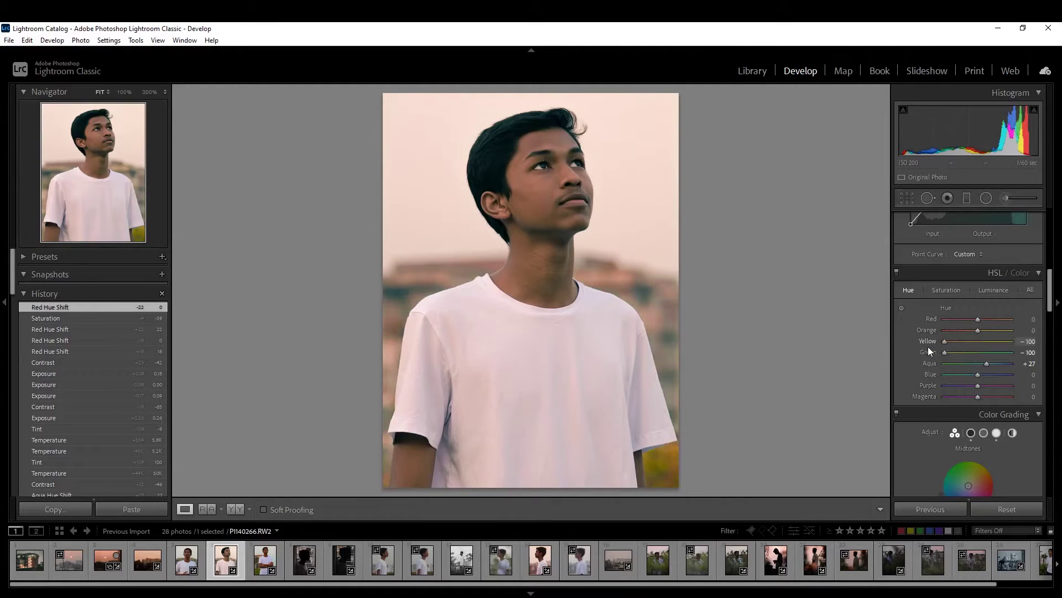
double_click(986, 363)
left_click_drag(985, 364, 1000, 364)
double_click(963, 374)
double_click(992, 363)
Step: Colour-grade the shadows and reset the head radial filter's exposure, contrast and highlights
scroll(941, 359, "down", 5)
left_click_drag(934, 330, 935, 329)
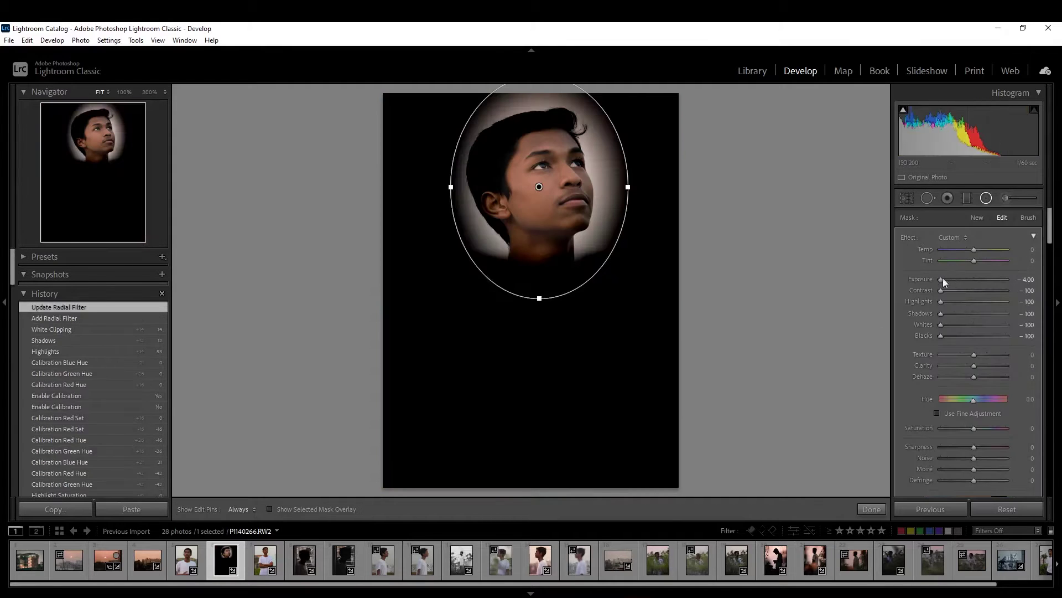
double_click(940, 279)
double_click(941, 301)
Step: Reset the head filter's shadows, whites and blacks, then give it Temp 11 and Tint -3
double_click(940, 324)
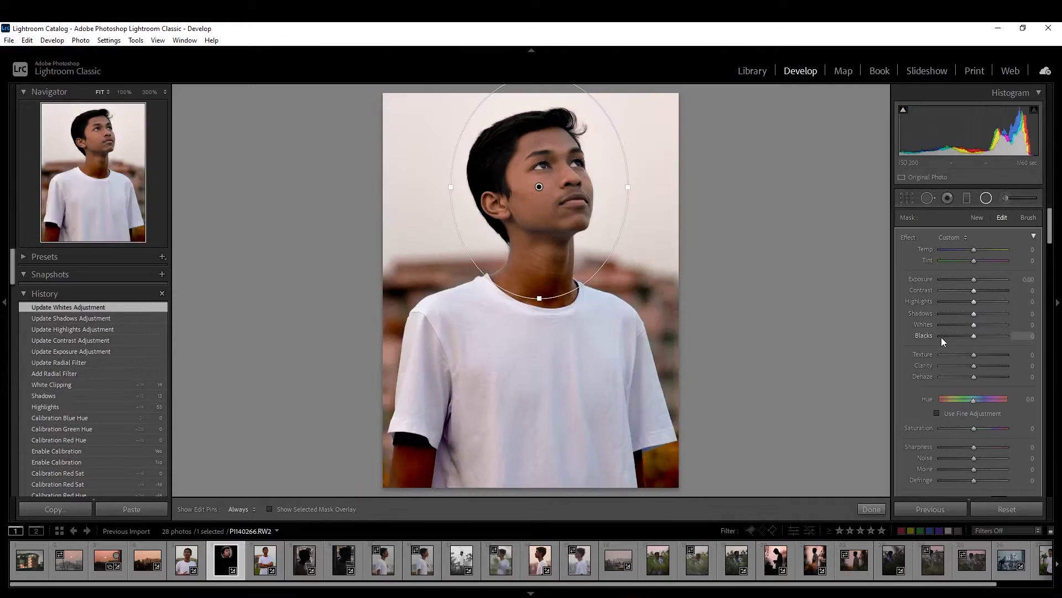
left_click_drag(565, 276, 567, 279)
left_click_drag(973, 249, 982, 247)
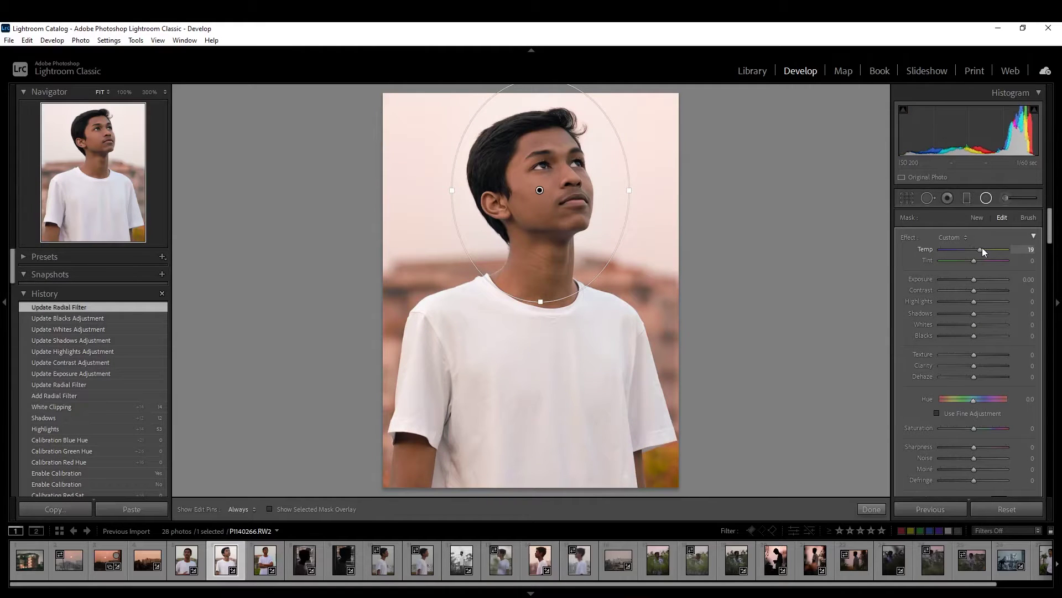
left_click_drag(973, 261, 991, 261)
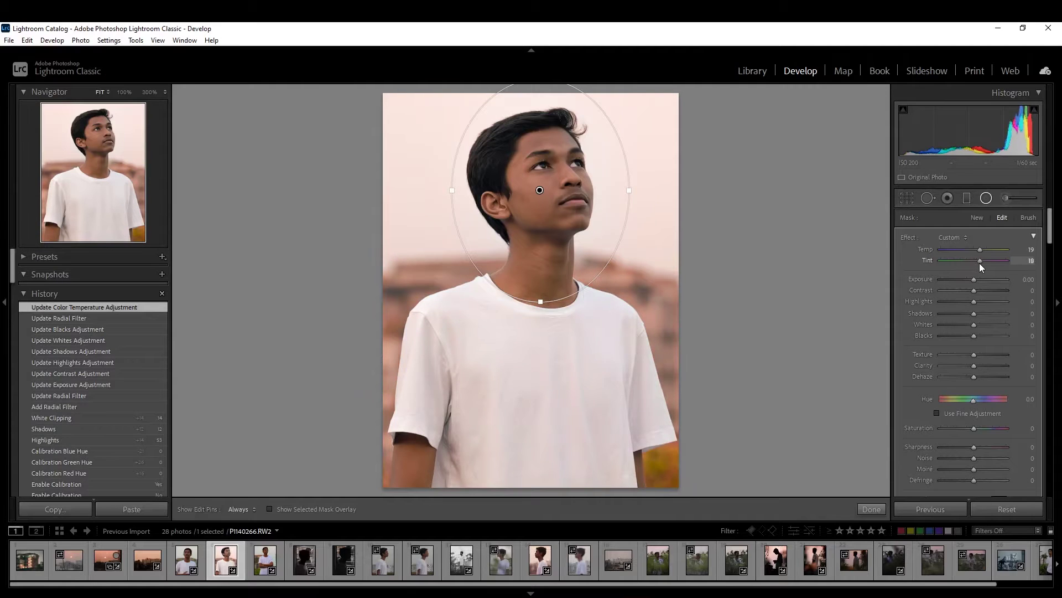
left_click_drag(990, 262, 973, 260)
mouse_move(973, 313)
left_mouse_down()
mouse_move(939, 314)
mouse_move(971, 314)
left_mouse_up()
left_click_drag(980, 249, 975, 258)
Step: Lower the filter's Texture to -28, Clarity to -38 and Dehaze to -9; draw a second face filter
left_click_drag(974, 366, 972, 365)
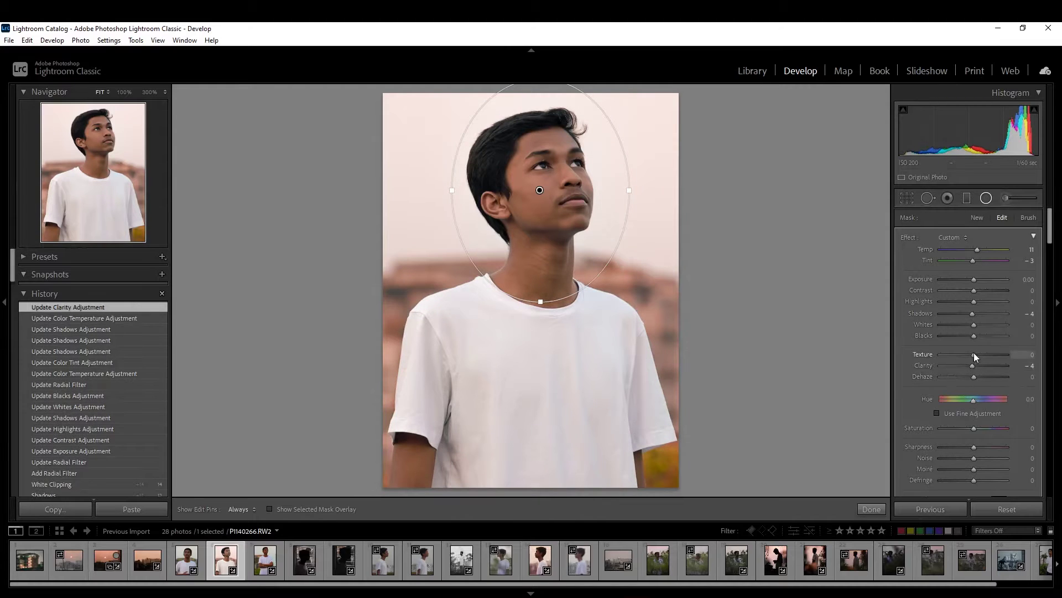
left_click_drag(973, 365, 961, 367)
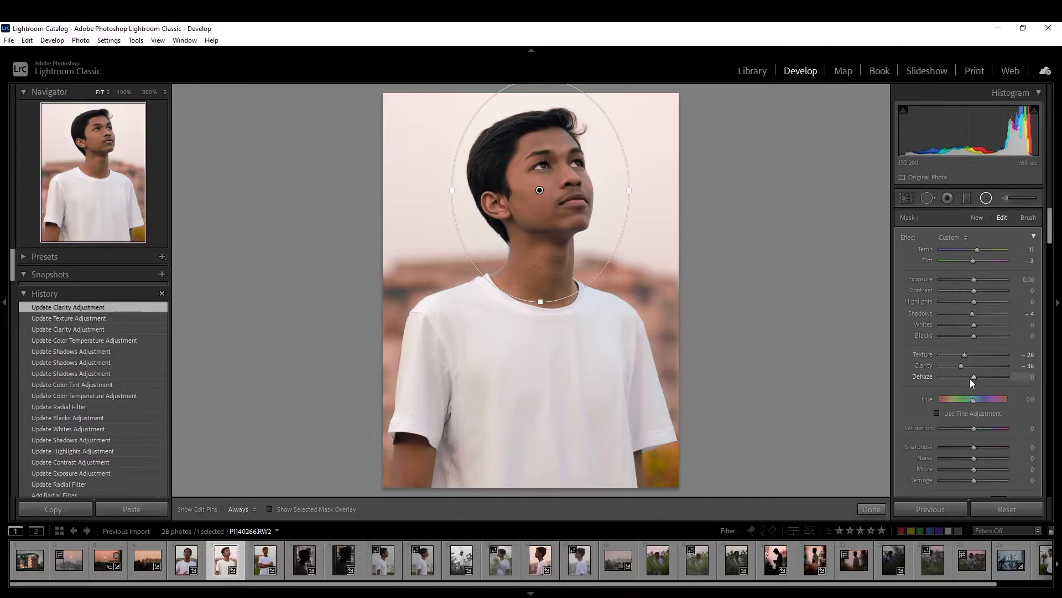
left_click_drag(971, 377, 964, 378)
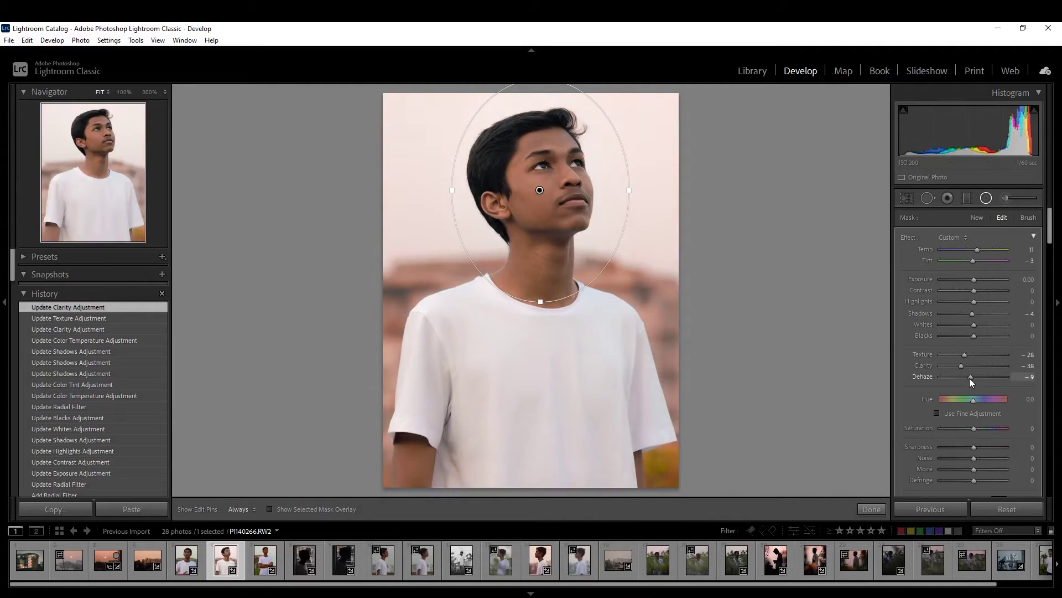
left_click_drag(523, 236, 551, 254)
mouse_move(498, 183)
left_mouse_down()
mouse_move(530, 211)
mouse_move(523, 201)
left_mouse_up()
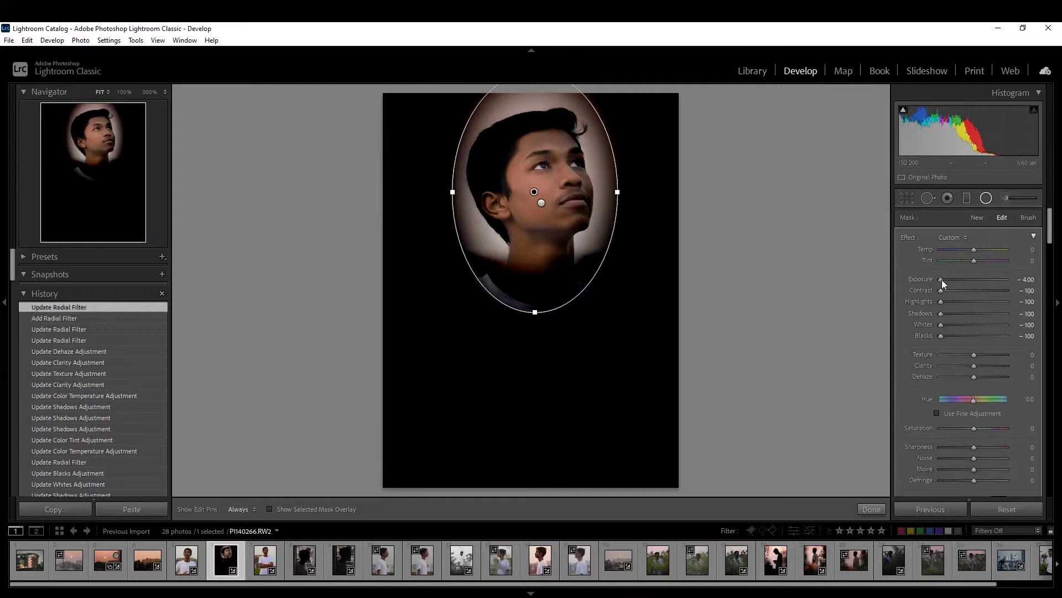
Step: Reset all the new face filter's tone sliders and invert its mask to act inside the ellipse
double_click(940, 279)
double_click(941, 303)
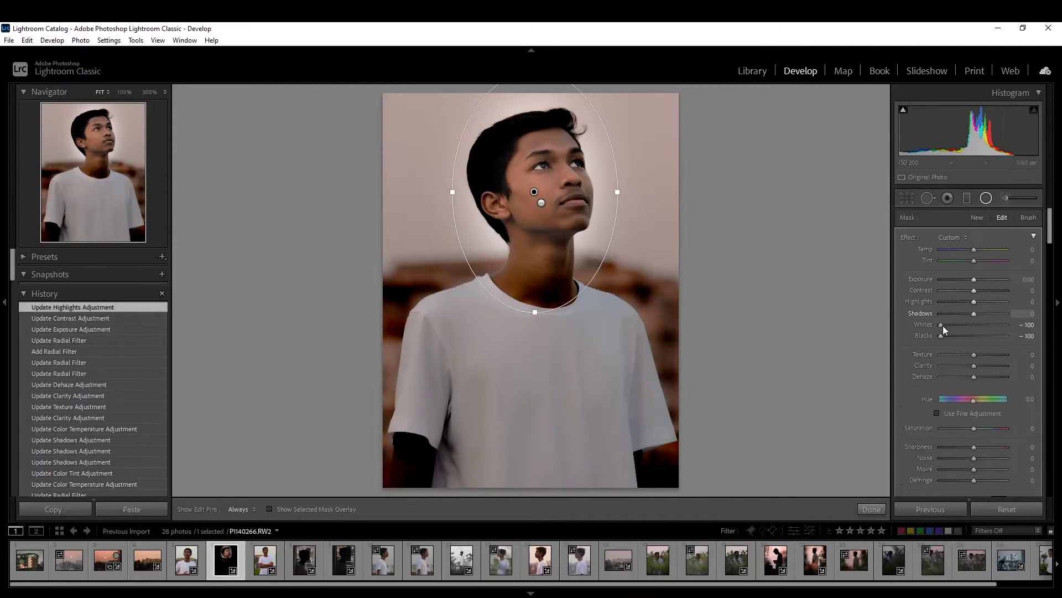
double_click(942, 324)
double_click(942, 335)
scroll(921, 335, "down", 3)
left_click(916, 435)
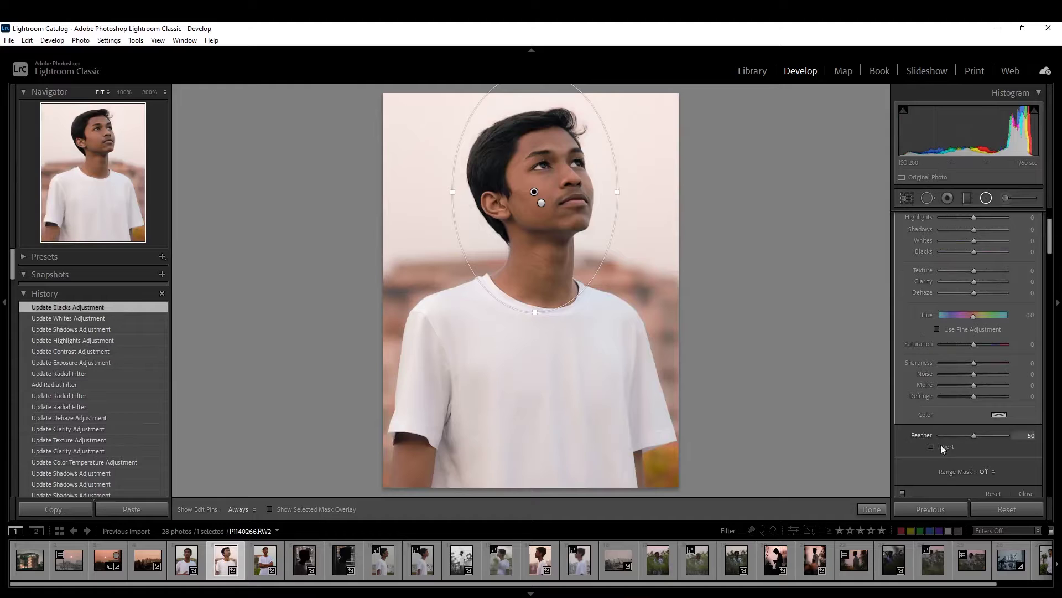
scroll(932, 446, "up", 3)
Step: Give the face filter Shadows 8, Clarity 6 and Contrast 19, and brighten the eye whites
left_click_drag(976, 314, 985, 313)
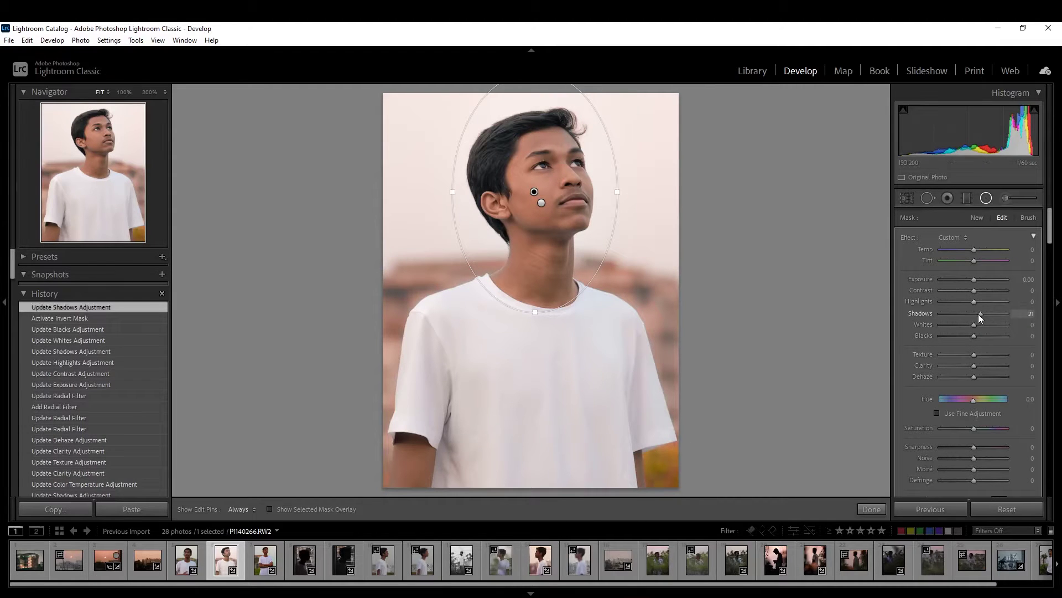
double_click(978, 314)
mouse_move(975, 314)
left_mouse_down()
mouse_move(984, 316)
mouse_move(957, 328)
mouse_move(980, 328)
left_mouse_up()
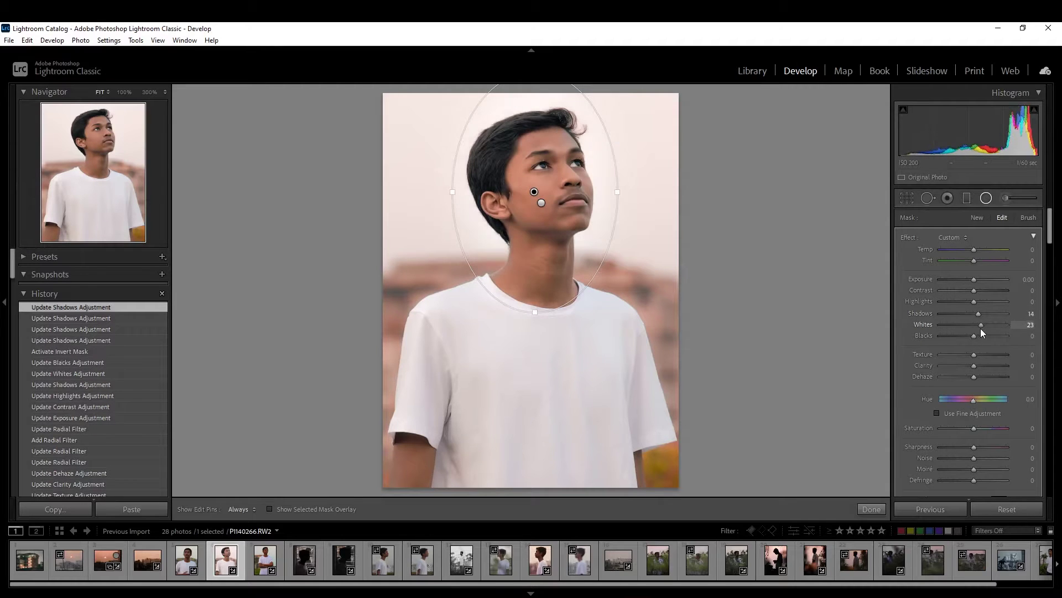
left_click_drag(965, 366, 977, 366)
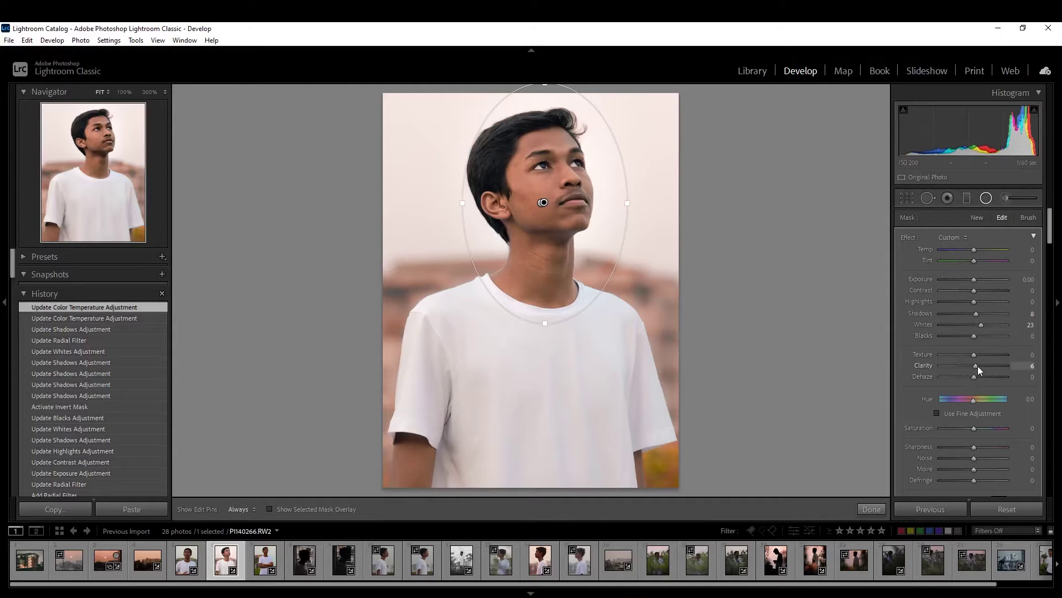
left_click_drag(974, 291, 981, 292)
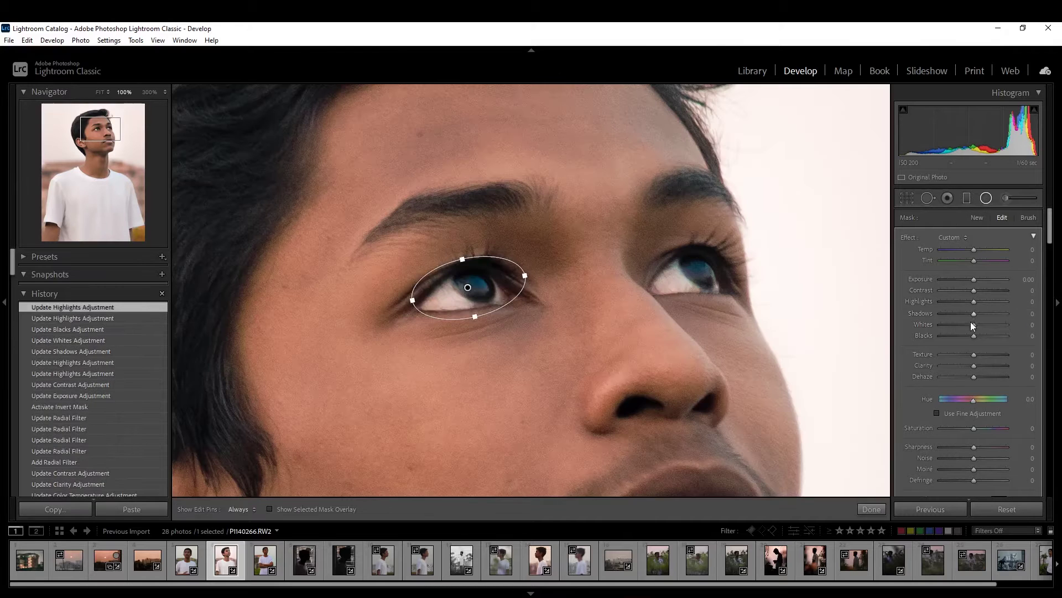
left_click_drag(972, 325, 991, 324)
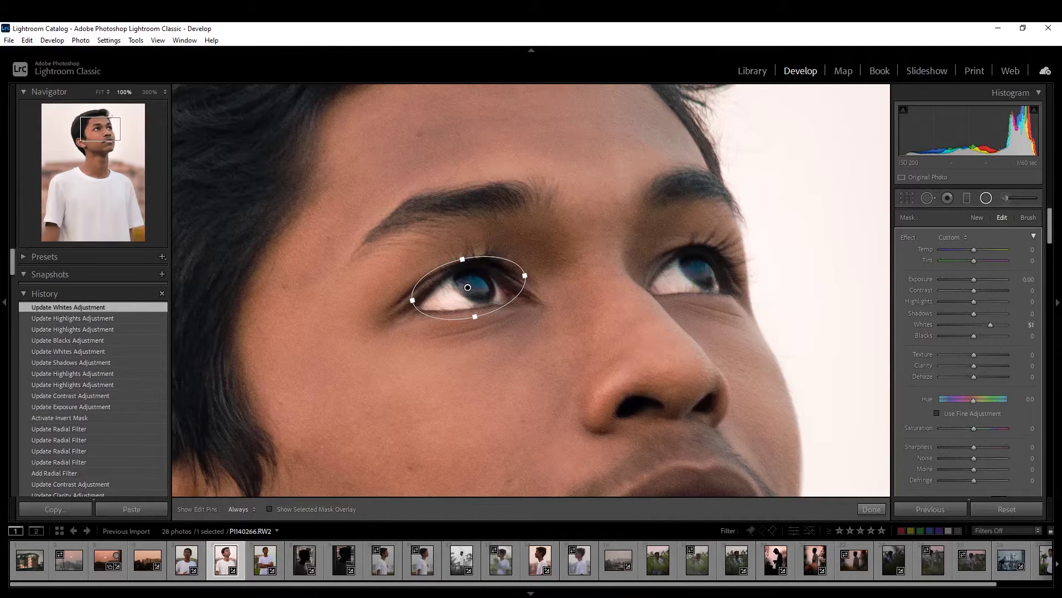
Step: Reset the eye filter's highlights, set its Whites to 38 and drop its contrast to minimum
double_click(984, 301)
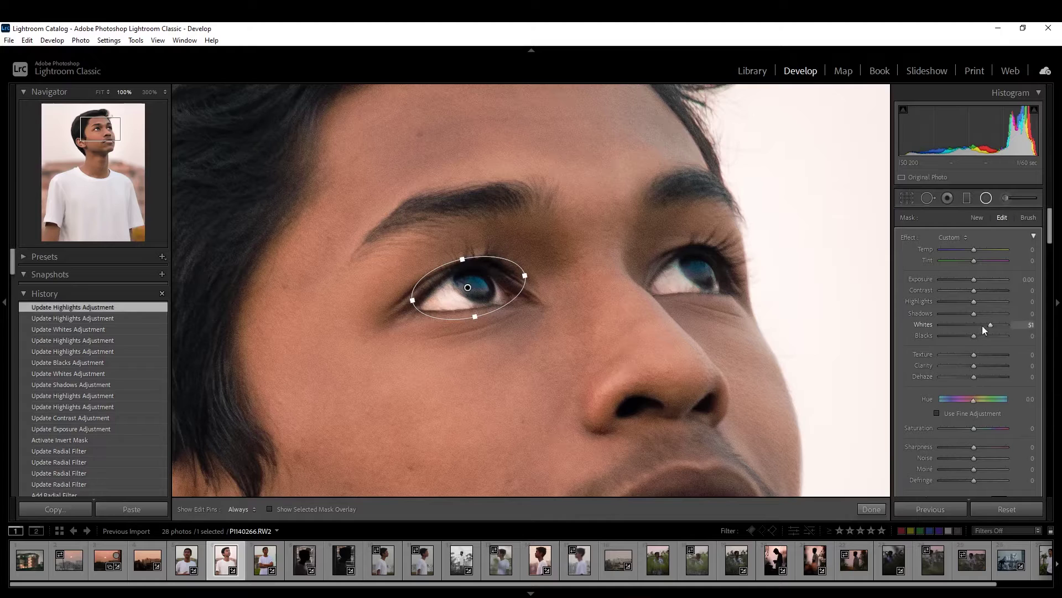
left_click_drag(991, 324, 986, 323)
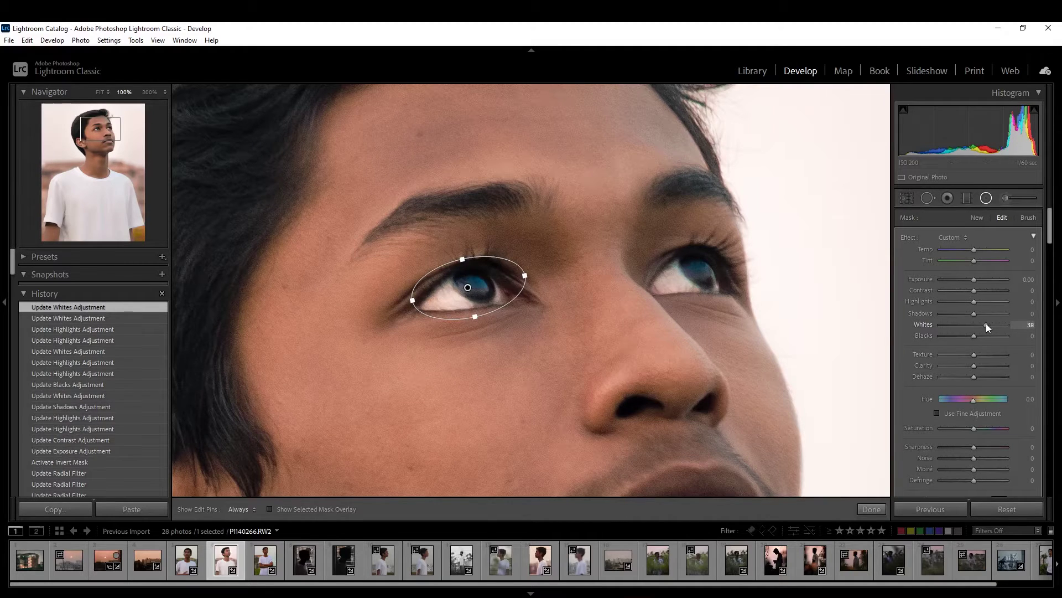
mouse_move(974, 290)
left_mouse_down()
mouse_move(930, 291)
mouse_move(970, 291)
left_mouse_up()
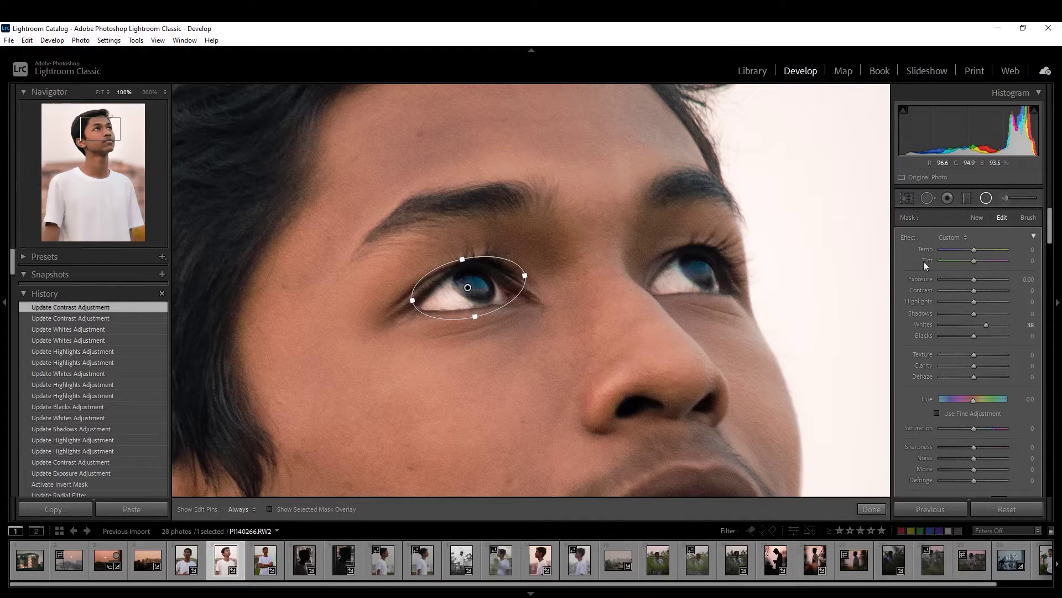
Step: Duplicate the eye filter onto the other eye, finish editing and fit the whole photo in view
right_click(476, 289)
left_click(487, 299)
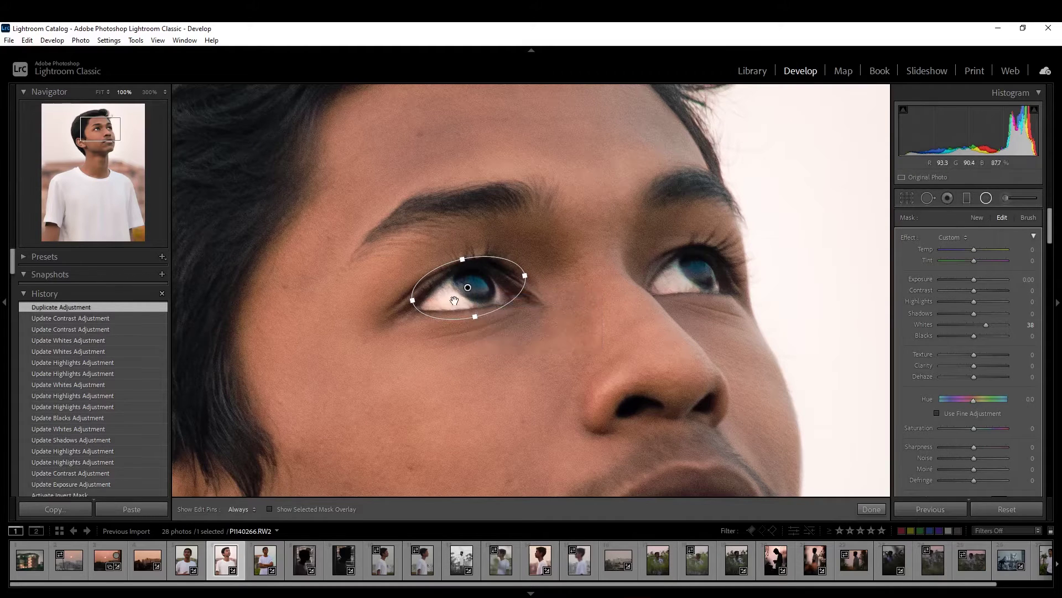
left_click_drag(470, 288, 698, 274)
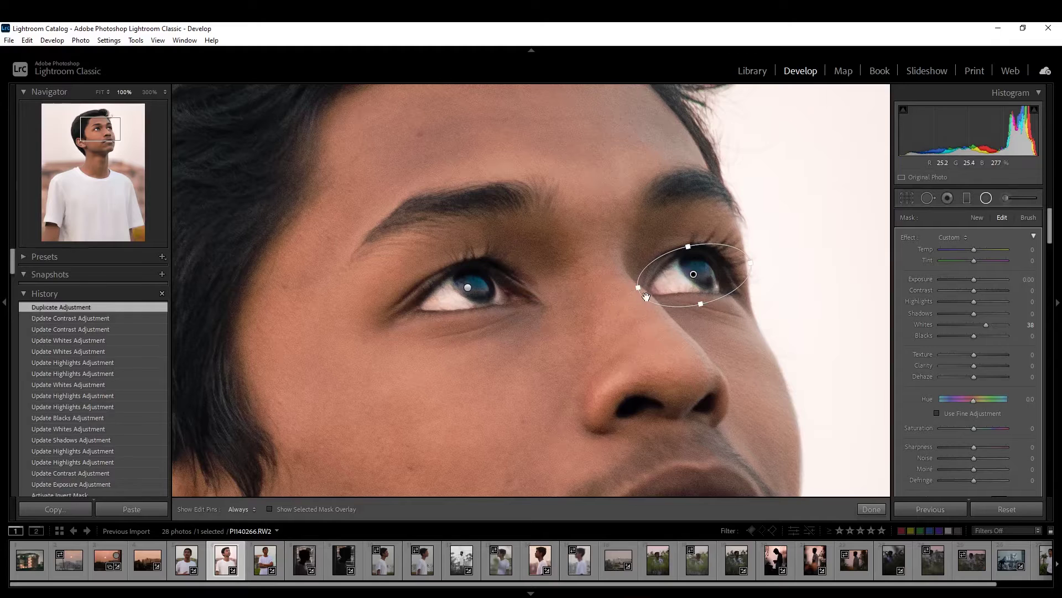
left_click_drag(634, 287, 645, 286)
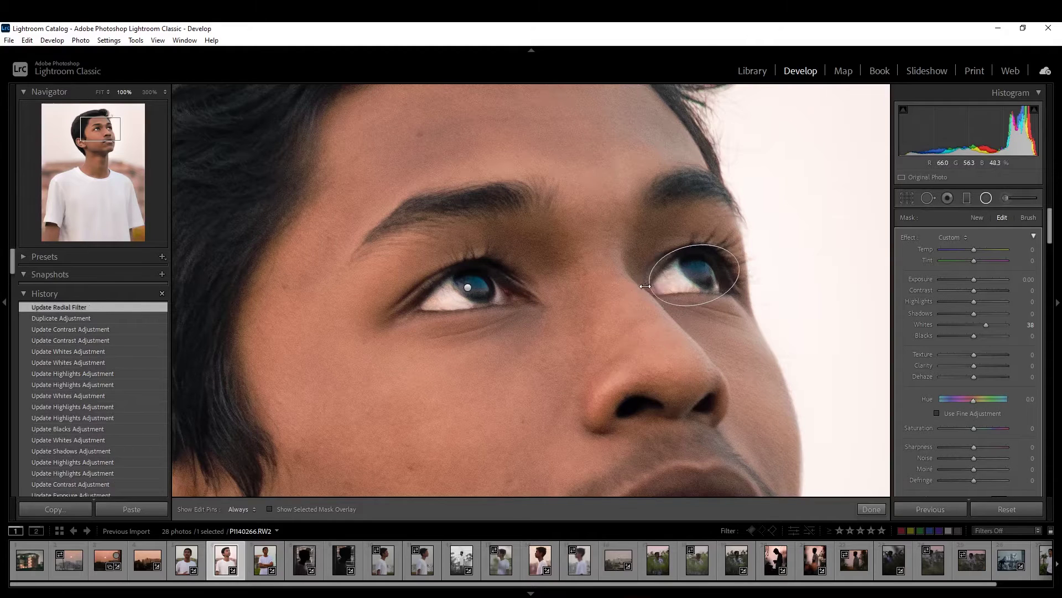
scroll(956, 318, "down", 3)
scroll(941, 386, "up", 3)
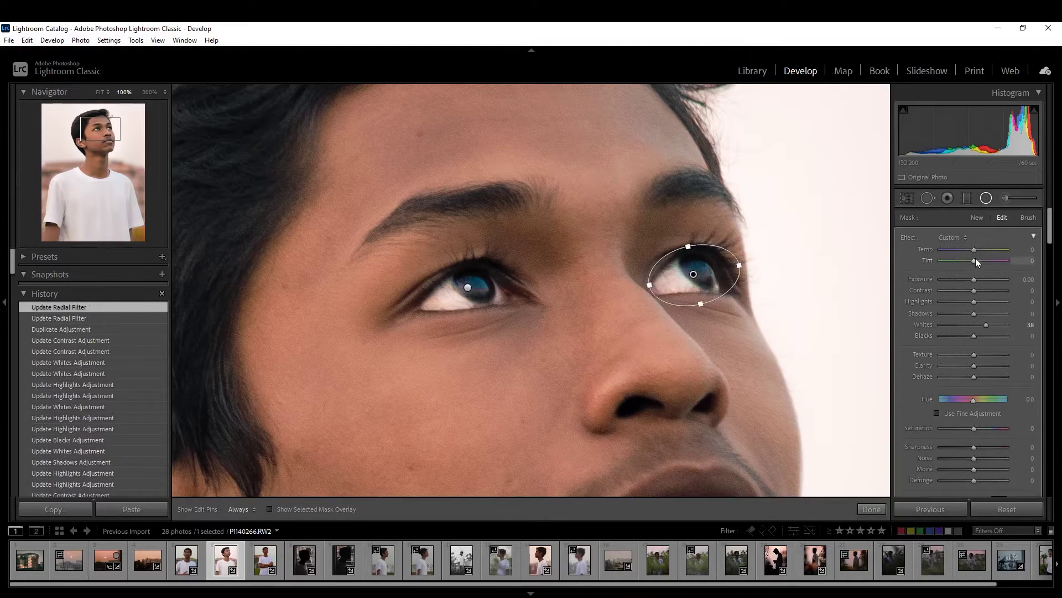
left_click(986, 198)
left_click(436, 204)
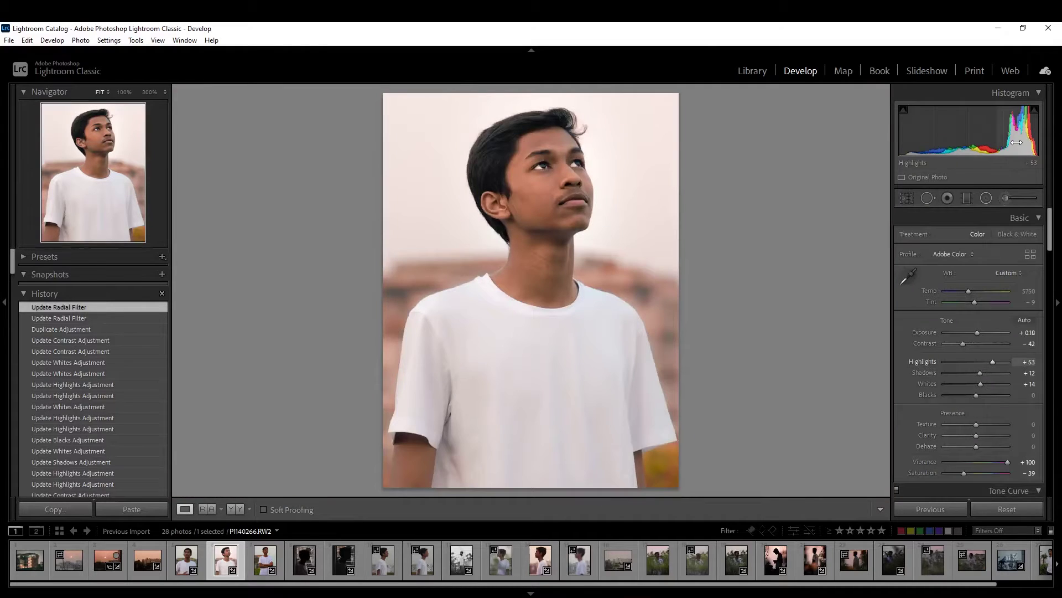
Step: Compare before/after and inspect both eyes at 100% before returning to the full photo
key("backslash")
key("backslash")
left_click(633, 133)
left_click_drag(444, 261, 675, 244)
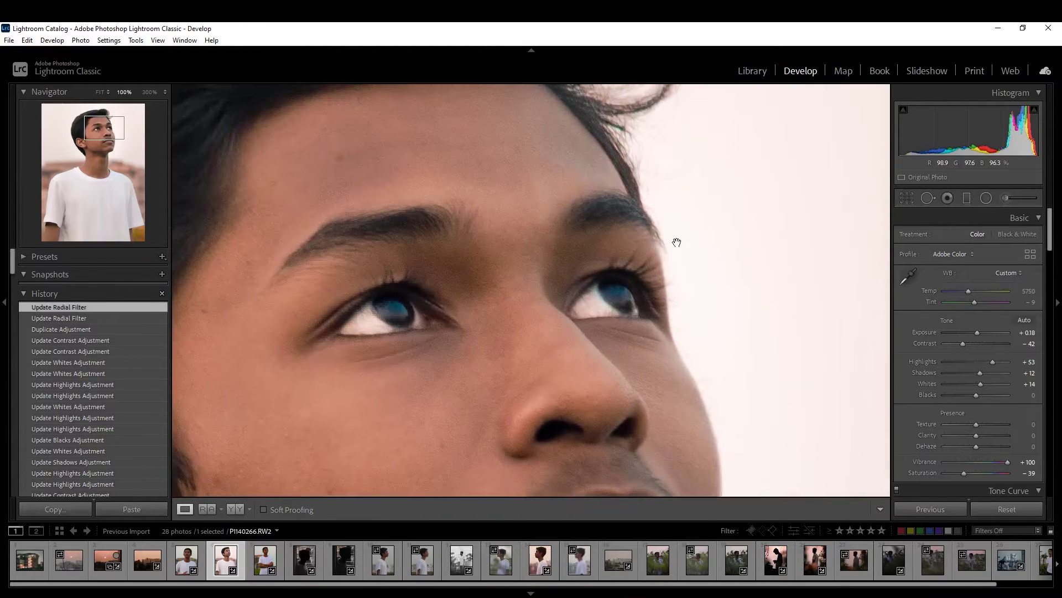
left_click(264, 446)
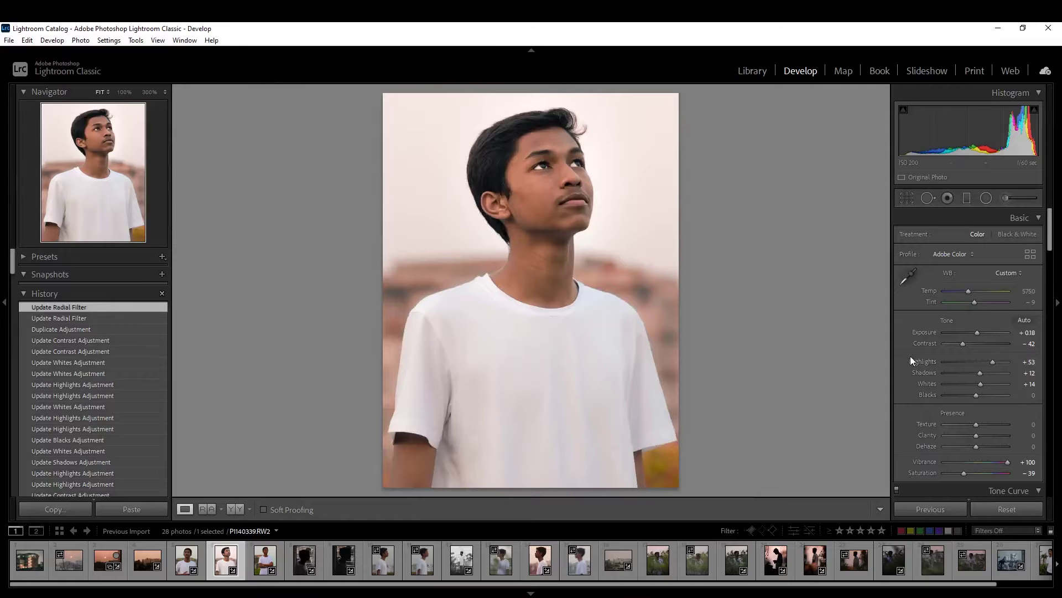
Step: Set noise reduction to Luminance 17, Detail 100, Color 38 and Color Detail 100
scroll(961, 381, "down", 5)
scroll(960, 382, "down", 3)
scroll(961, 381, "down", 2)
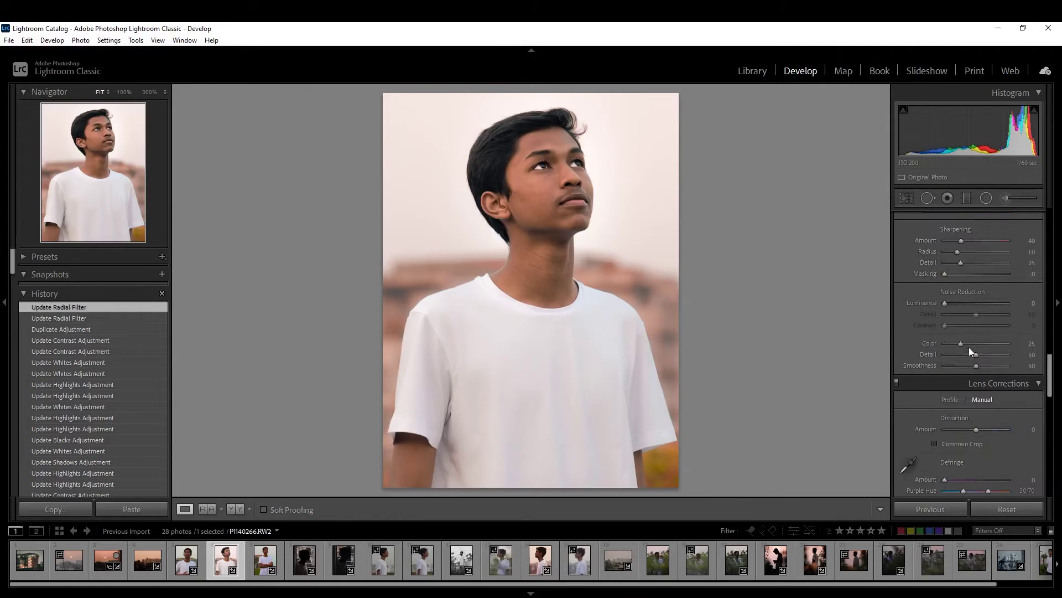
left_click(970, 303)
left_click_drag(982, 316, 1060, 326)
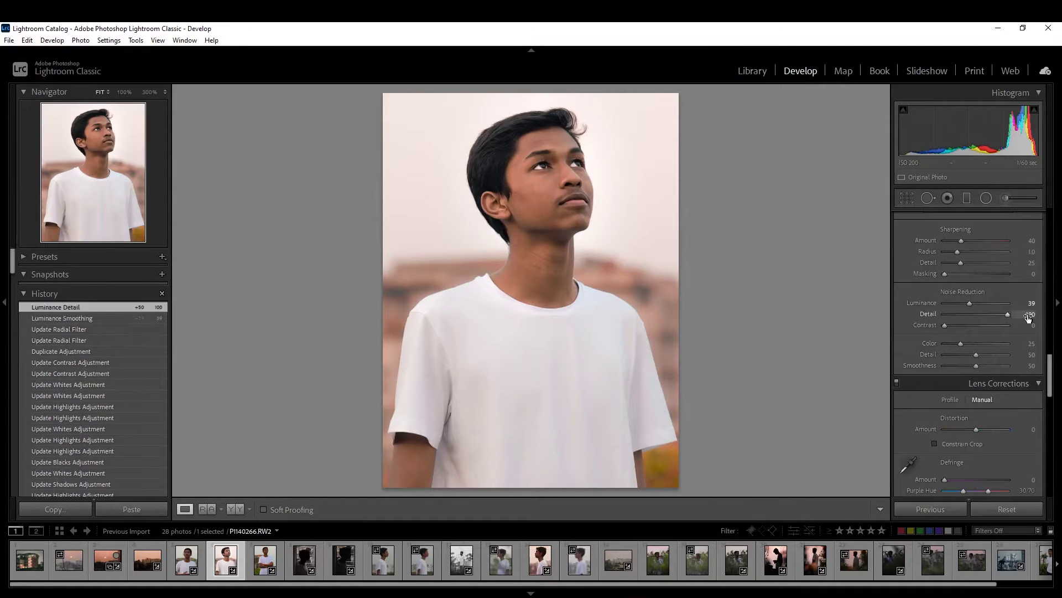
left_click_drag(964, 303, 955, 303)
mouse_move(975, 354)
left_mouse_down()
mouse_move(1012, 354)
mouse_move(968, 344)
left_mouse_up()
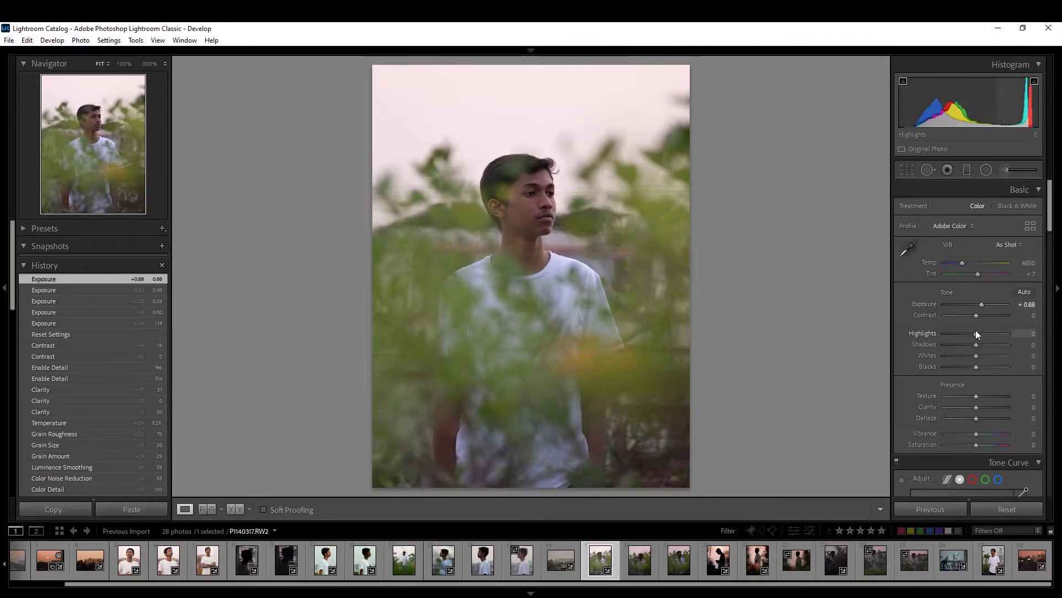
Step: Set Highlights +12, Contrast -23 and Blacks -11, then give the head radial filter Contrast 43
mouse_move(976, 333)
left_mouse_down()
mouse_move(956, 335)
mouse_move(970, 331)
left_mouse_up()
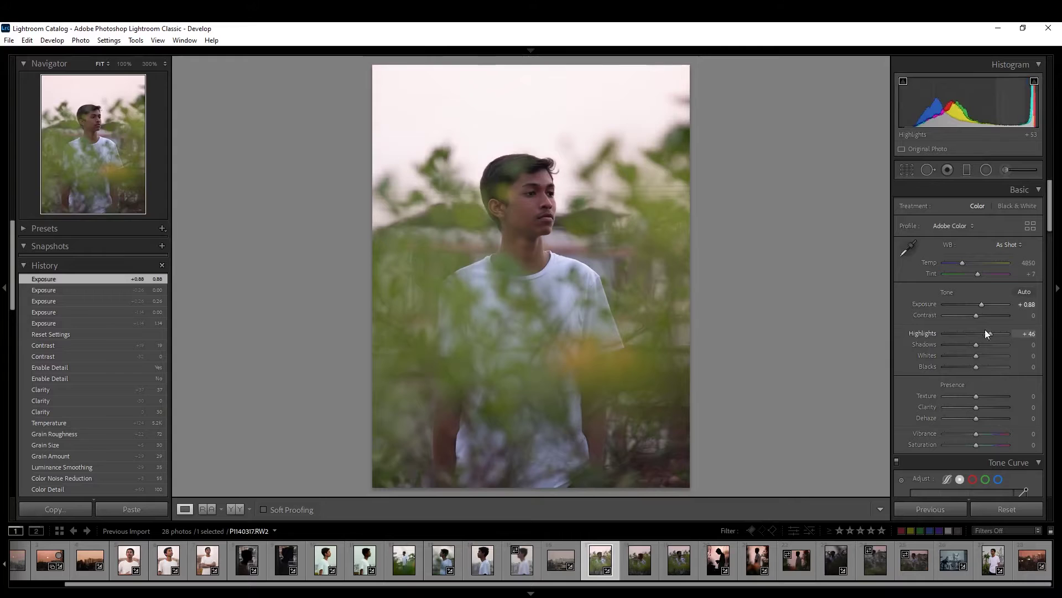
mouse_move(970, 331)
left_mouse_down()
mouse_move(979, 332)
mouse_move(958, 344)
mouse_move(1000, 353)
mouse_move(977, 370)
left_mouse_up()
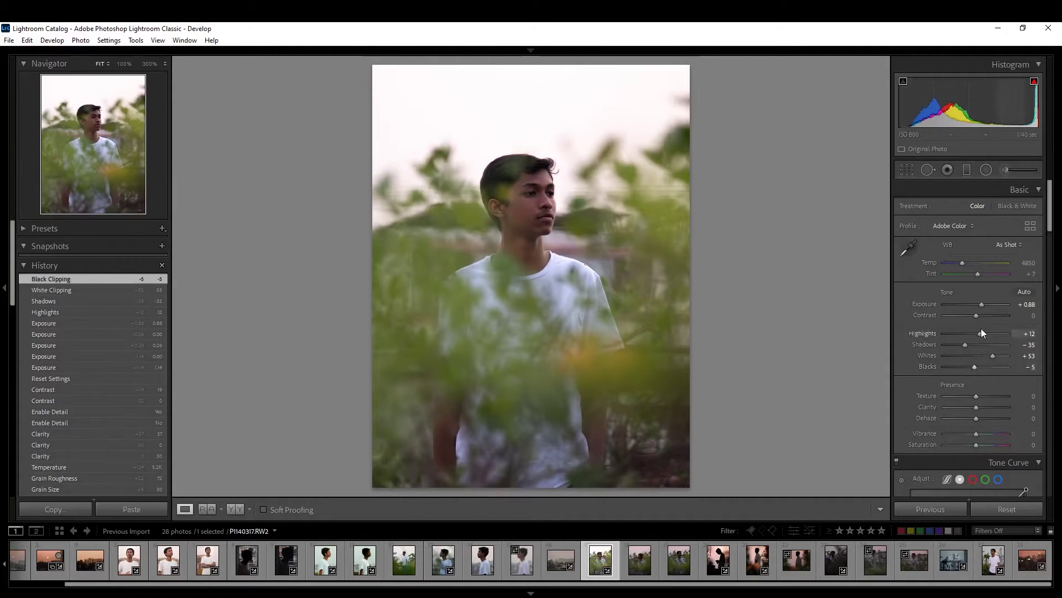
mouse_move(983, 317)
left_mouse_down()
mouse_move(944, 318)
mouse_move(989, 312)
mouse_move(964, 317)
left_mouse_up()
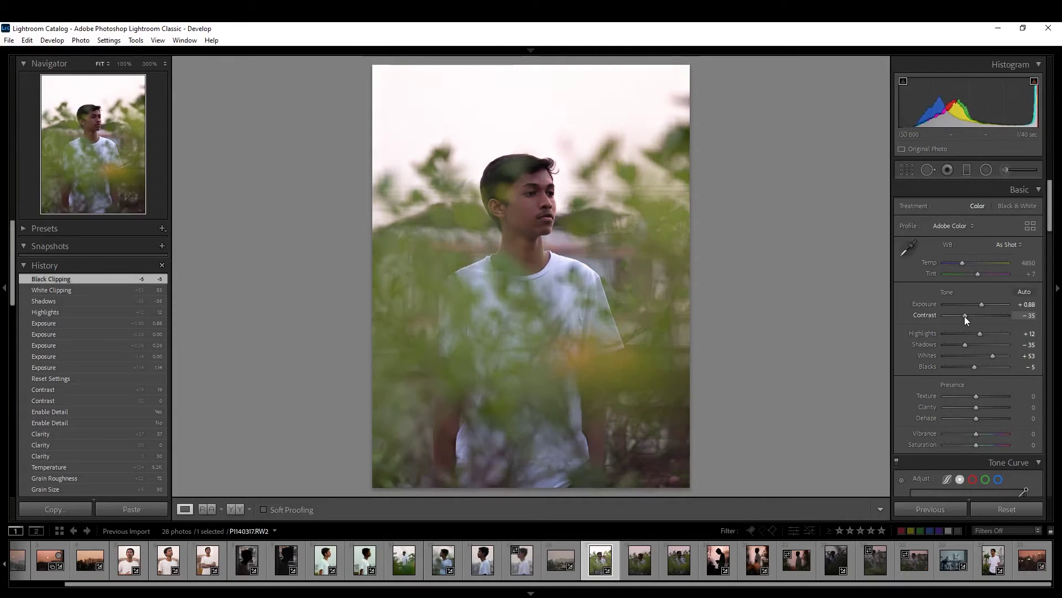
left_click_drag(965, 319, 967, 315)
left_click_drag(975, 367, 974, 363)
scroll(922, 437, "down", 3)
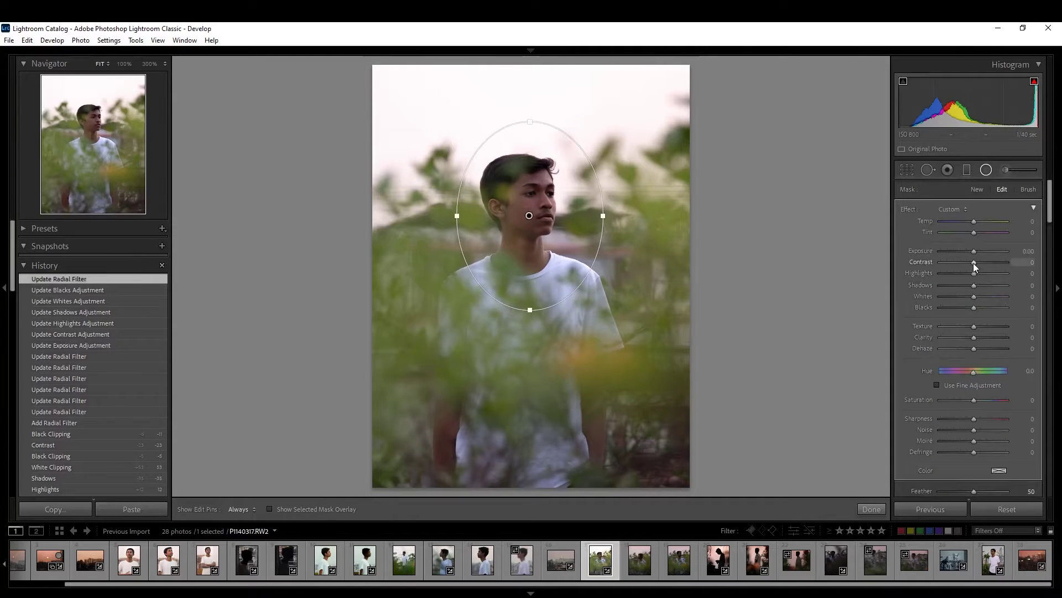
left_click_drag(974, 262, 987, 262)
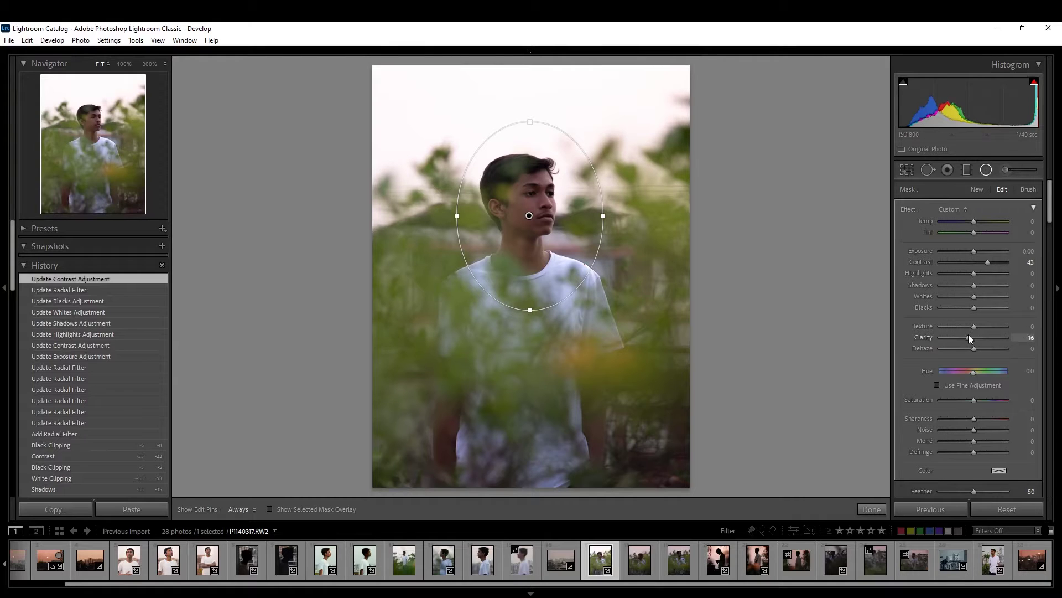
Step: Give the head filter Temp 14, Tint 23 and Shadows -34, and shrink its ellipse around the face
left_click_drag(974, 221, 977, 223)
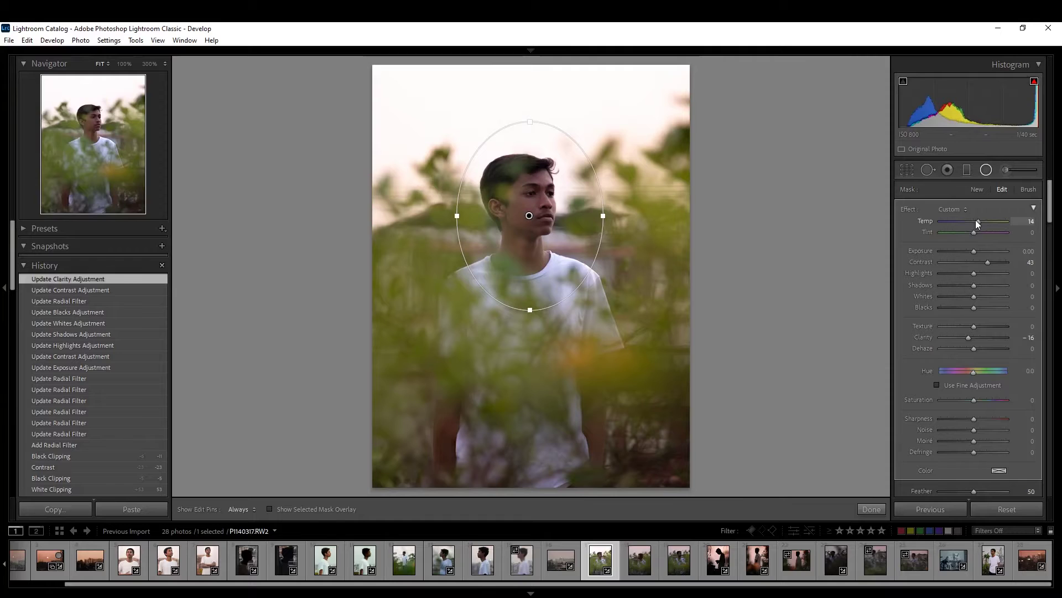
left_click_drag(974, 232, 984, 233)
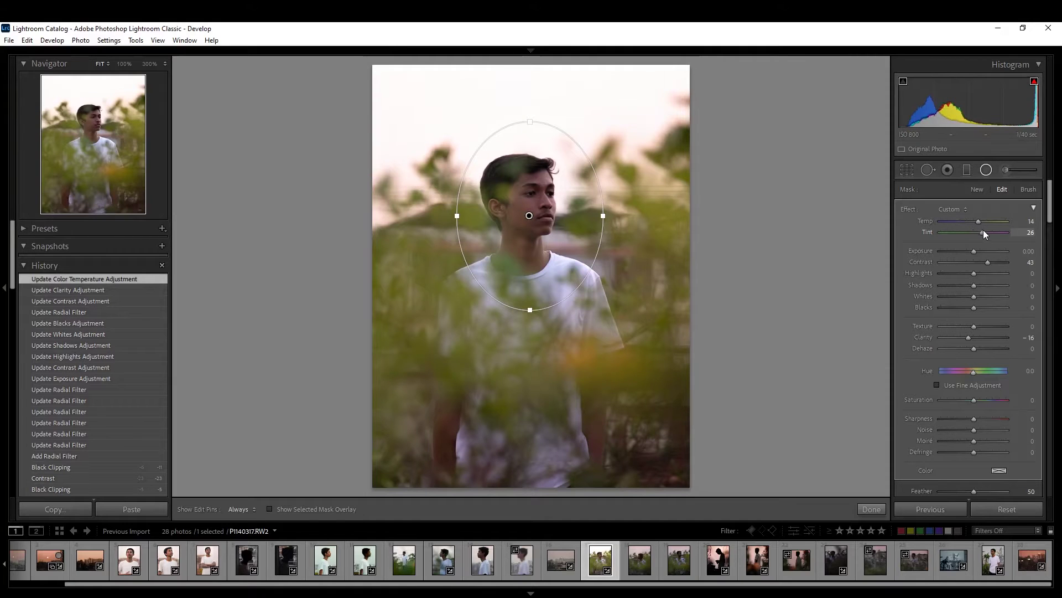
mouse_move(974, 286)
left_mouse_down()
mouse_move(951, 288)
mouse_move(963, 287)
left_mouse_up()
left_click_drag(529, 215, 529, 226)
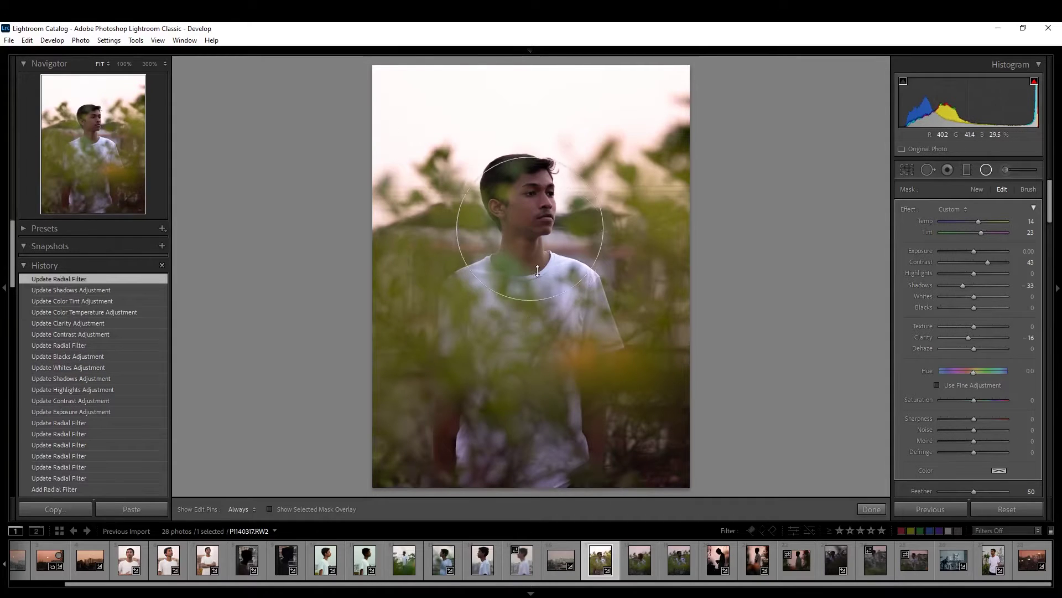
left_click_drag(528, 324, 529, 299)
left_click_drag(527, 243, 527, 236)
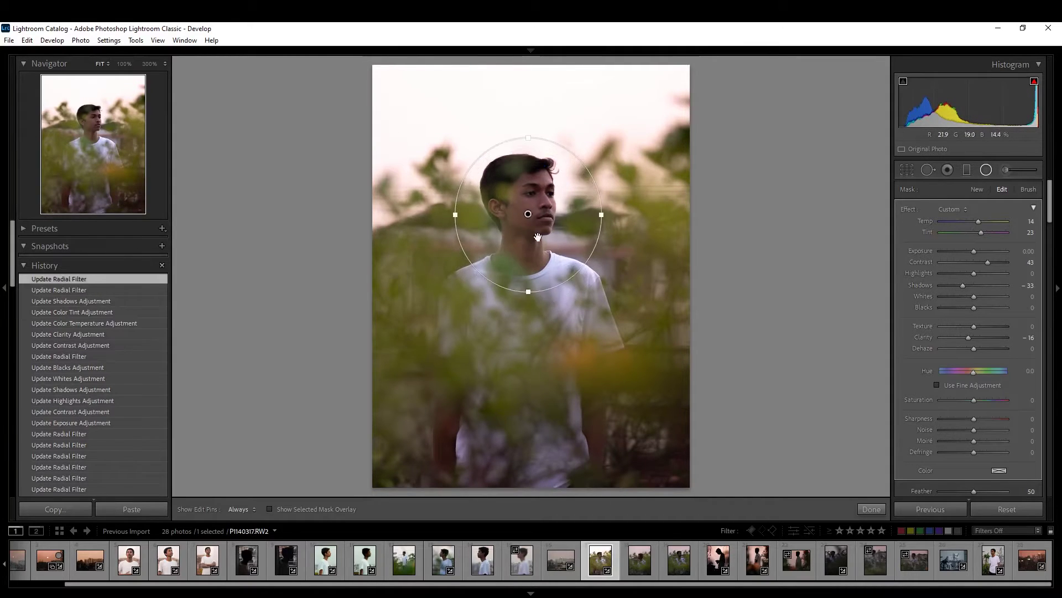
left_click_drag(963, 285, 963, 287)
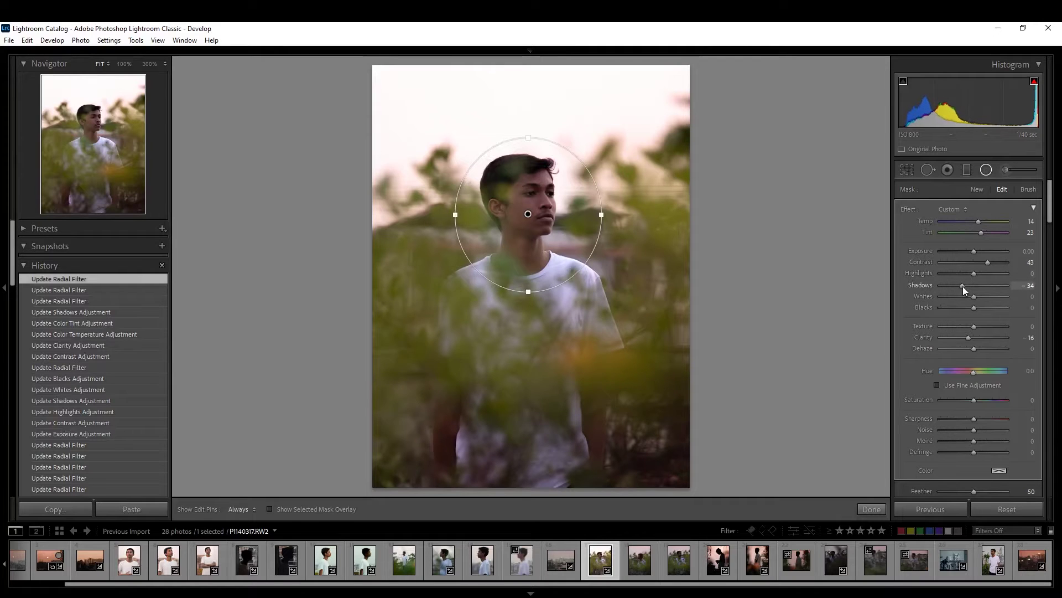
left_click(988, 170)
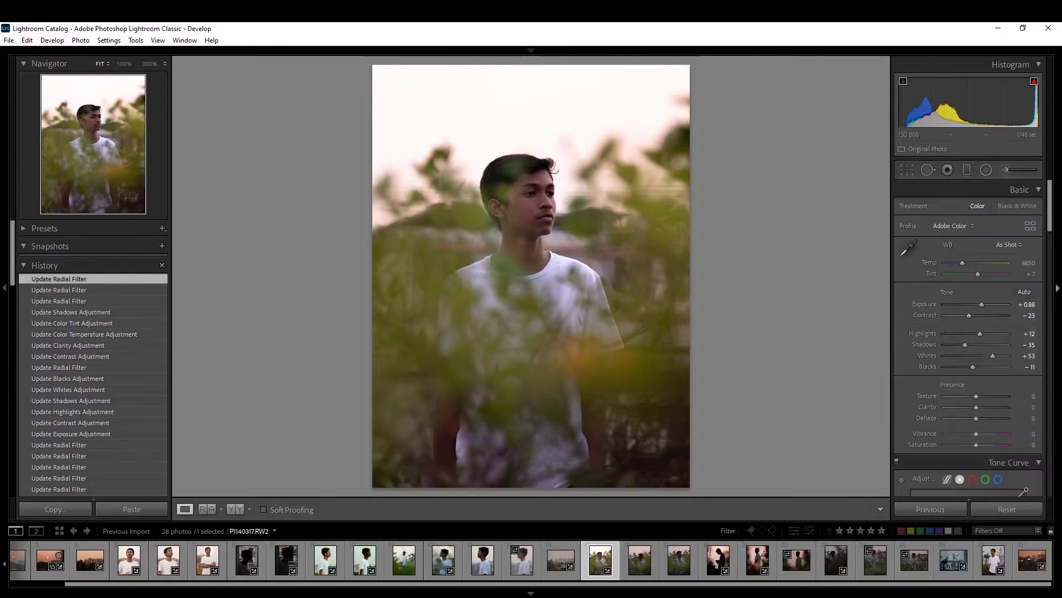
Step: Compare before/after, then add red curve points lifting the red upper tones
key("backslash")
key("backslash")
scroll(997, 313, "down", 3)
scroll(997, 313, "down", 3)
scroll(982, 317, "down", 2)
left_click(973, 215)
left_click(935, 315)
left_click(972, 280)
left_click_drag(998, 253, 1004, 247)
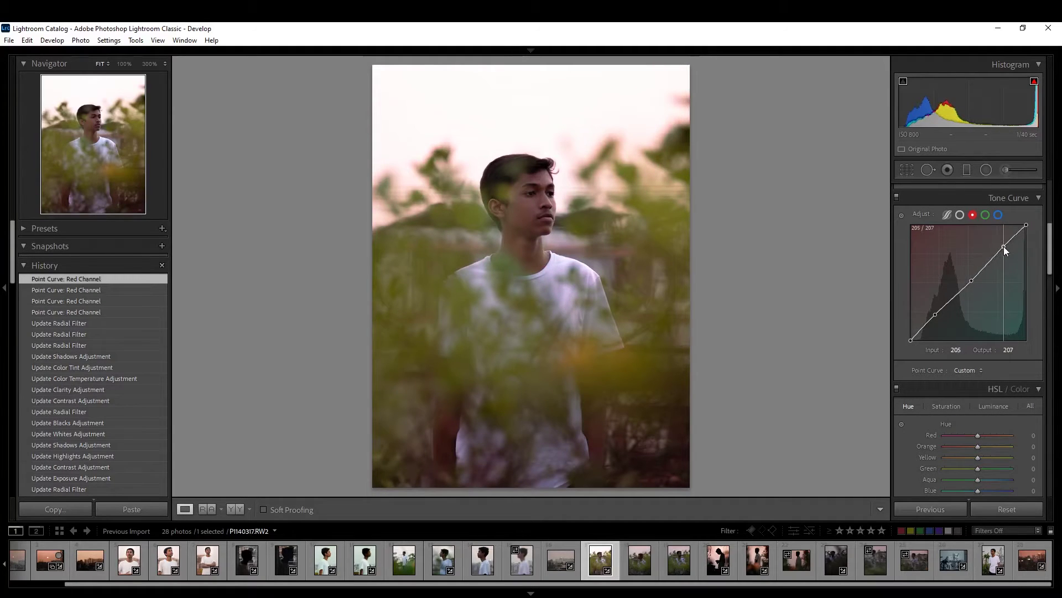
Step: Add green curve points, lowering the green shadows and upper tones slightly
left_click(985, 215)
left_click(969, 281)
left_click(1000, 250)
left_click(938, 314)
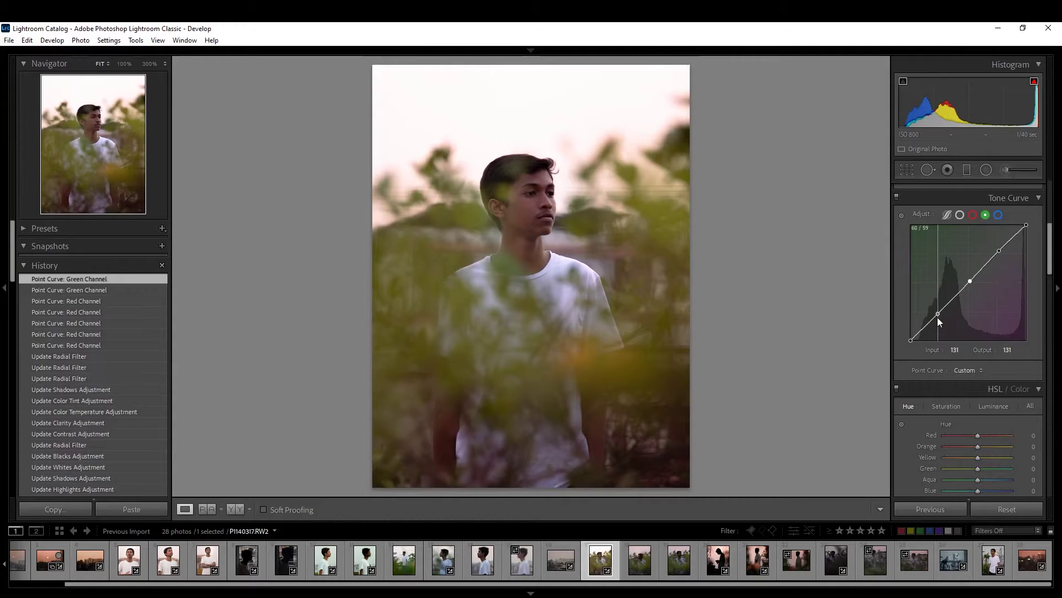
left_click_drag(938, 314, 934, 318)
left_click_drag(999, 250, 998, 247)
left_click(969, 281)
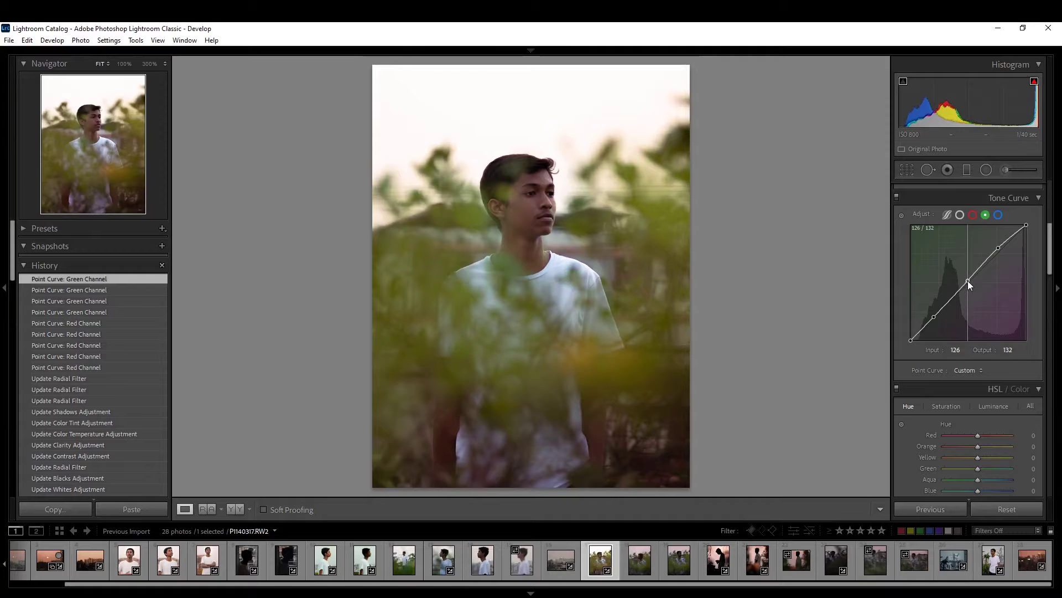
Step: Add blue curve points and lower the upper blue point from 198/193 to 198/190
left_click(998, 215)
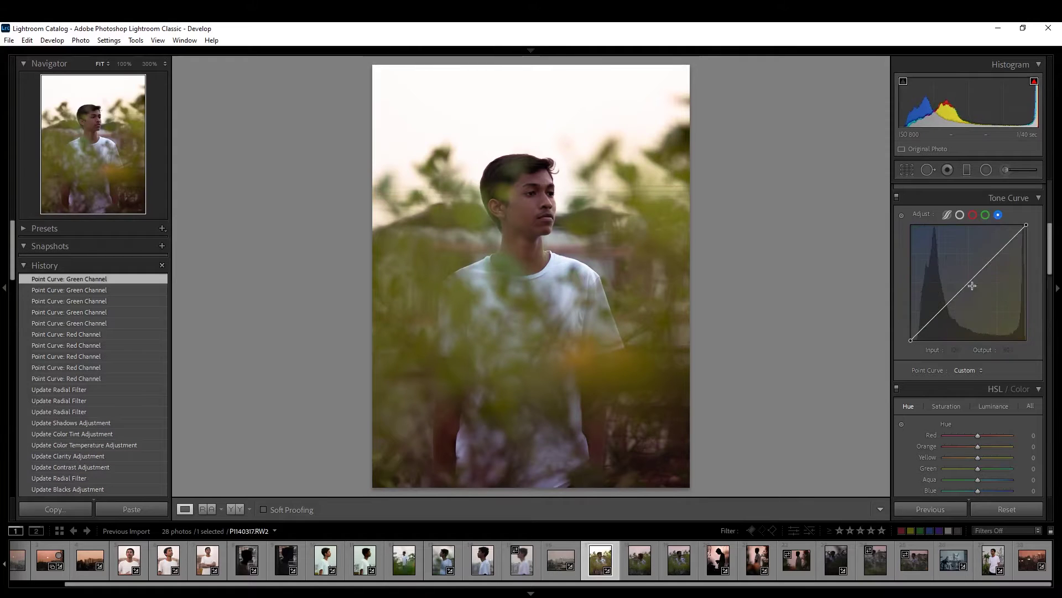
left_click(968, 284)
left_click(1002, 250)
left_click(939, 313)
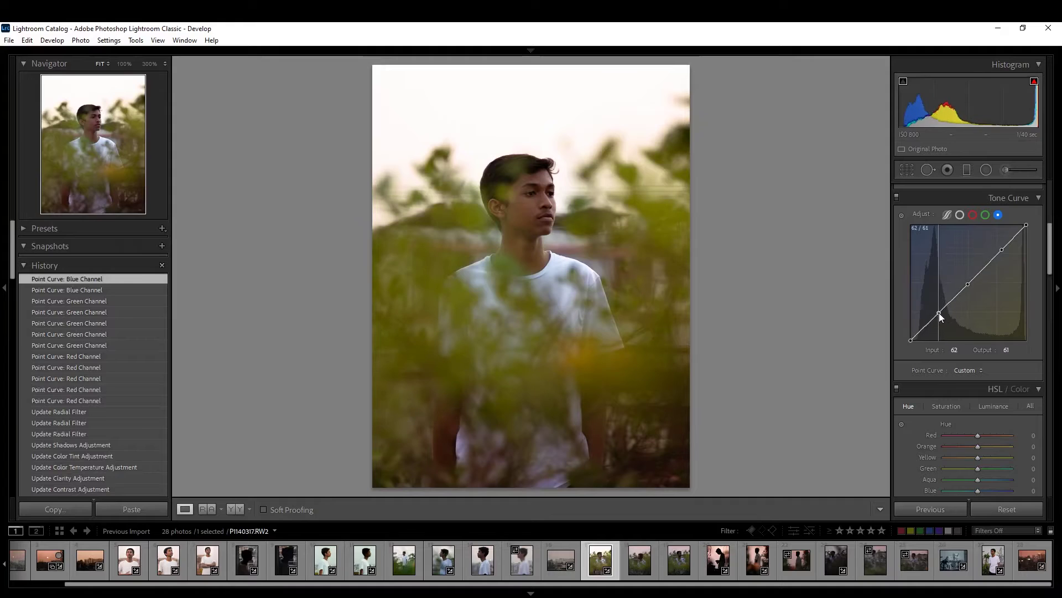
left_click_drag(939, 313, 966, 279)
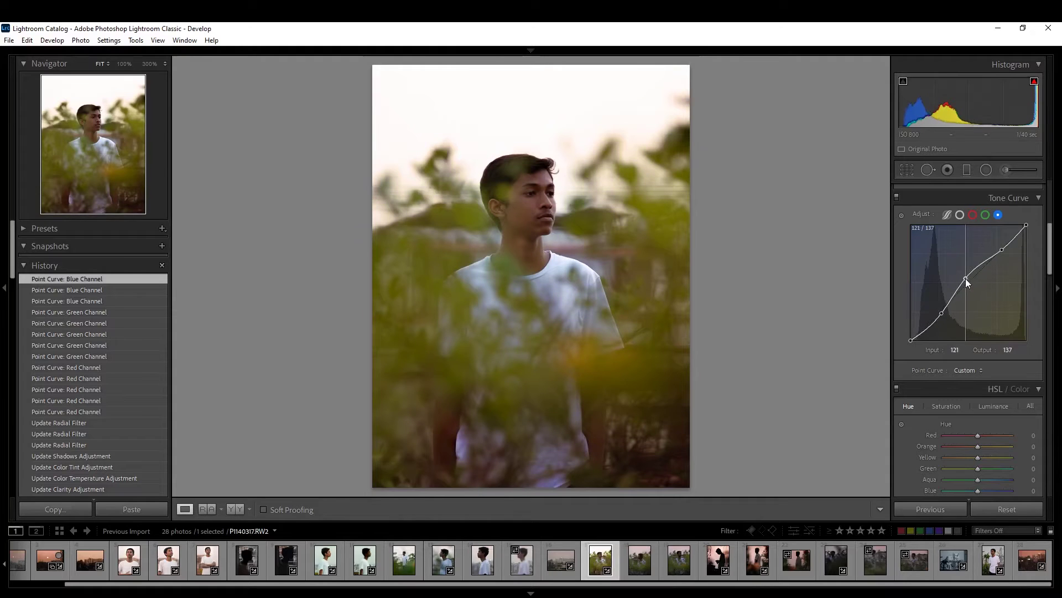
left_click_drag(965, 278, 999, 253)
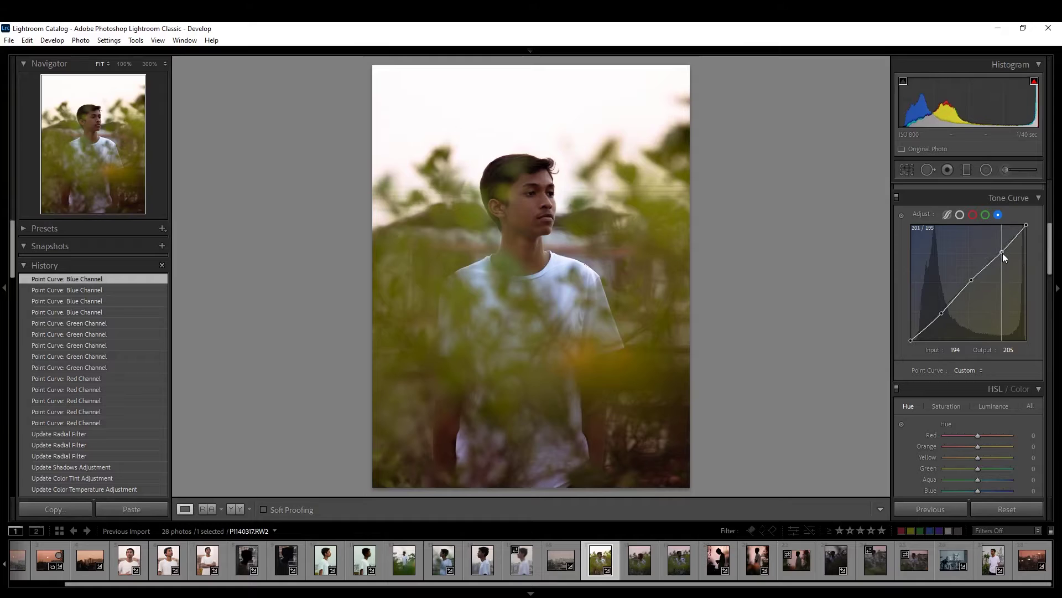
left_click_drag(999, 252, 1002, 256)
scroll(968, 397, "down", 3)
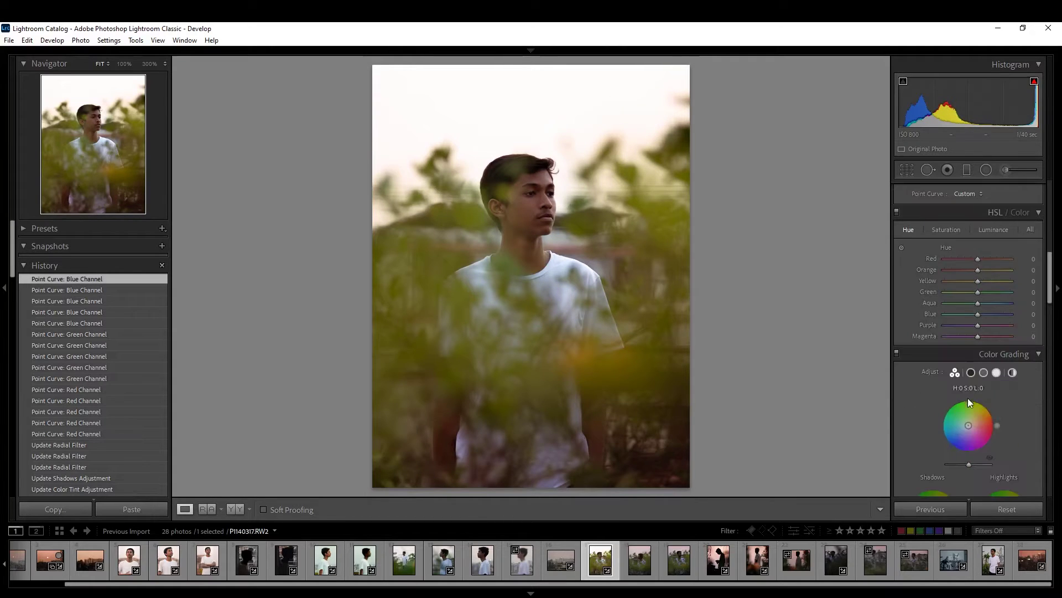
Step: Set the Yellow hue to -12, then try Green luminance +47 and reset it to 0
mouse_move(949, 285)
left_mouse_down()
mouse_move(977, 294)
mouse_move(948, 295)
mouse_move(1007, 298)
mouse_move(969, 307)
mouse_move(973, 284)
left_mouse_up()
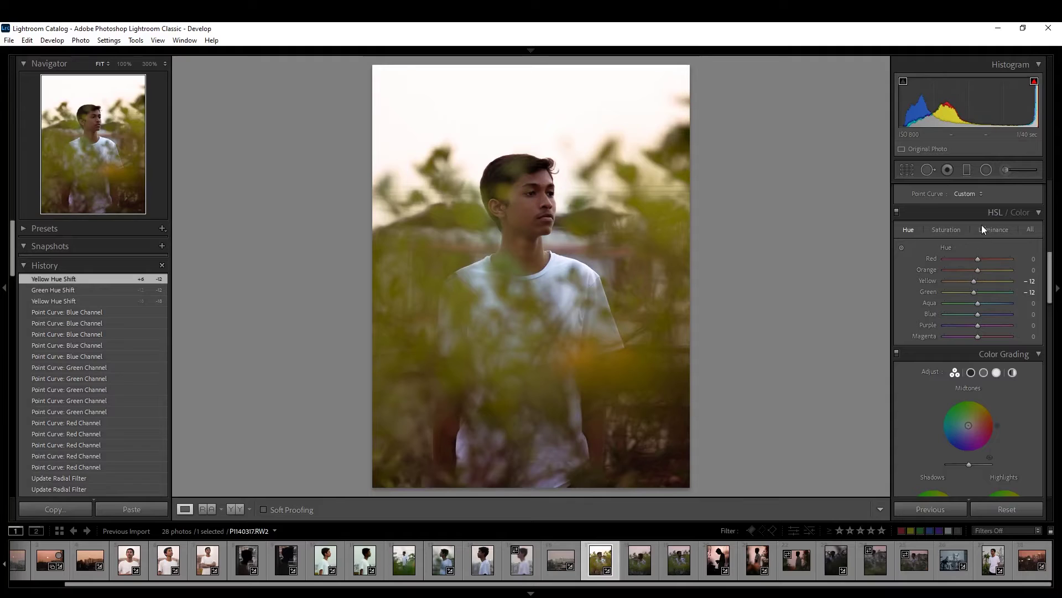
left_click(984, 233)
left_click_drag(977, 292, 987, 292)
double_click(984, 294)
left_click(908, 229)
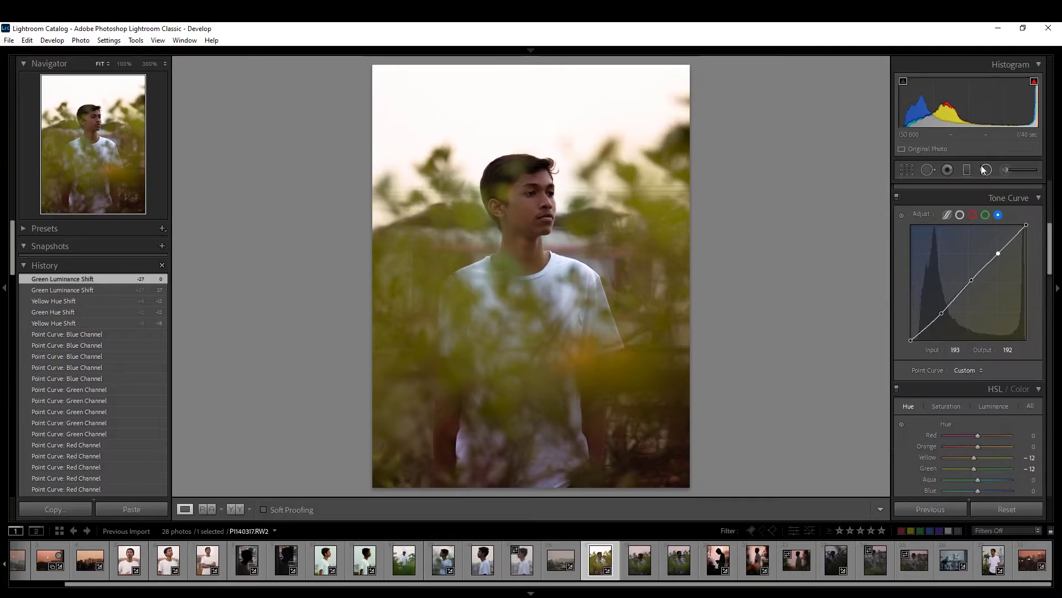
Step: Give the face radial mask Whites 6, Shadows 21 and Contrast 16
left_click_drag(974, 297, 979, 297)
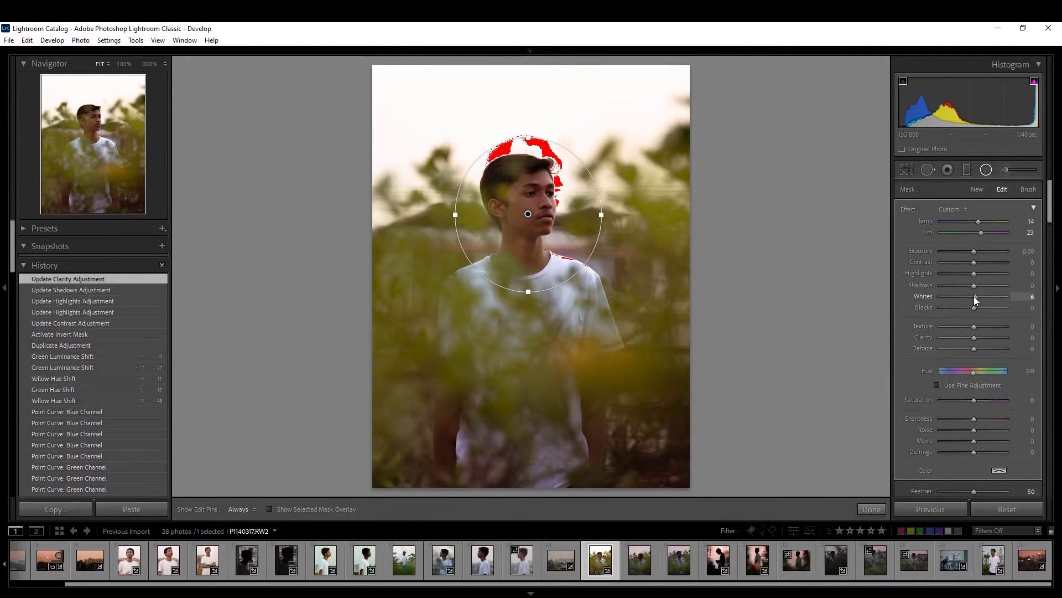
left_click_drag(974, 297, 980, 274)
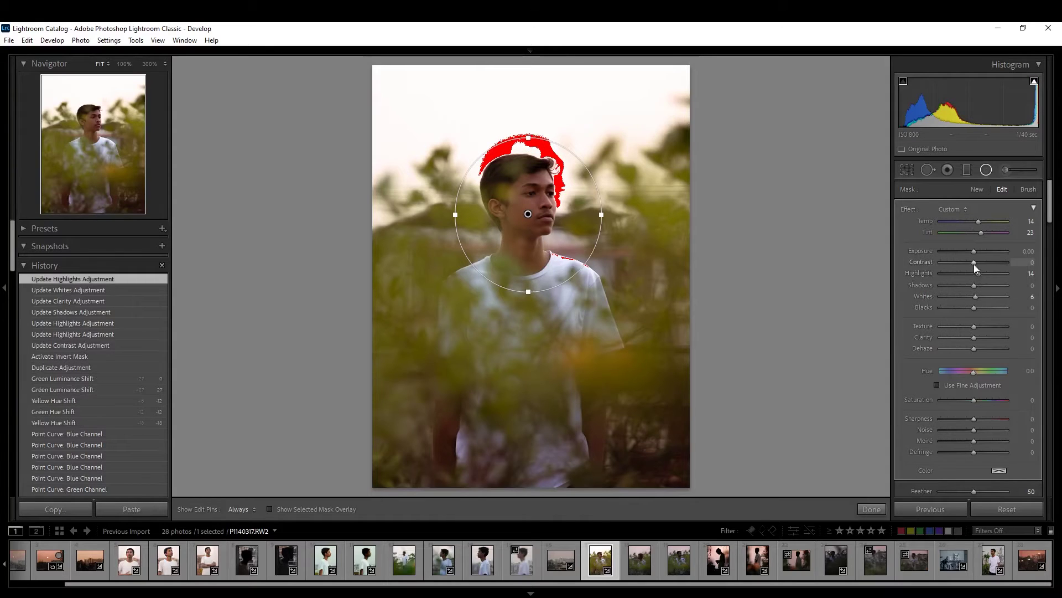
left_click_drag(975, 285, 981, 286)
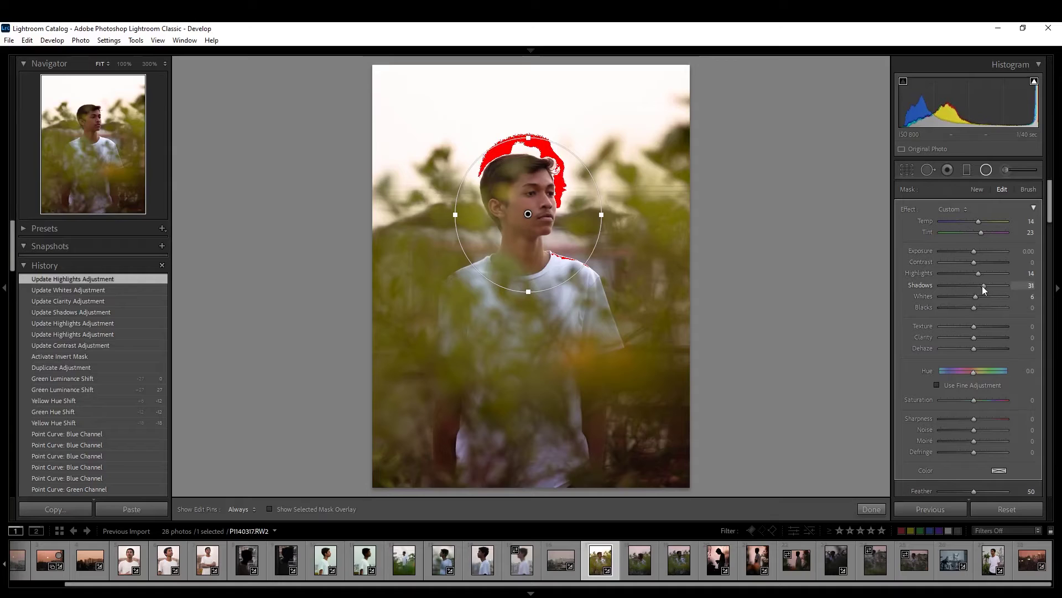
left_click_drag(975, 262, 979, 263)
Step: Finish the radial mask, hide the highlight clipping warning and view the original photo
left_click(879, 509)
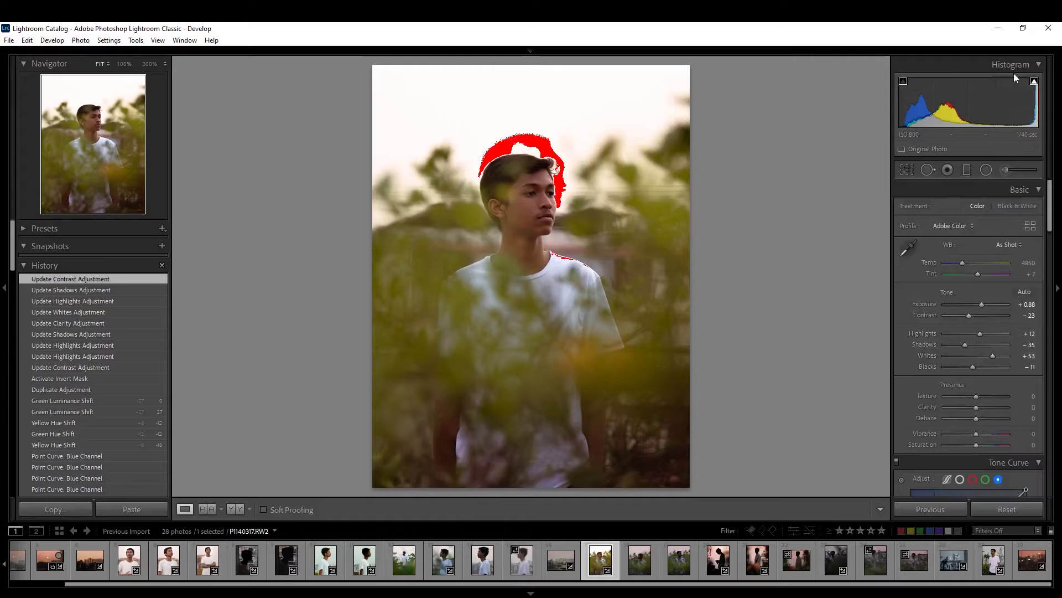
left_click(1035, 81)
key("backslash")
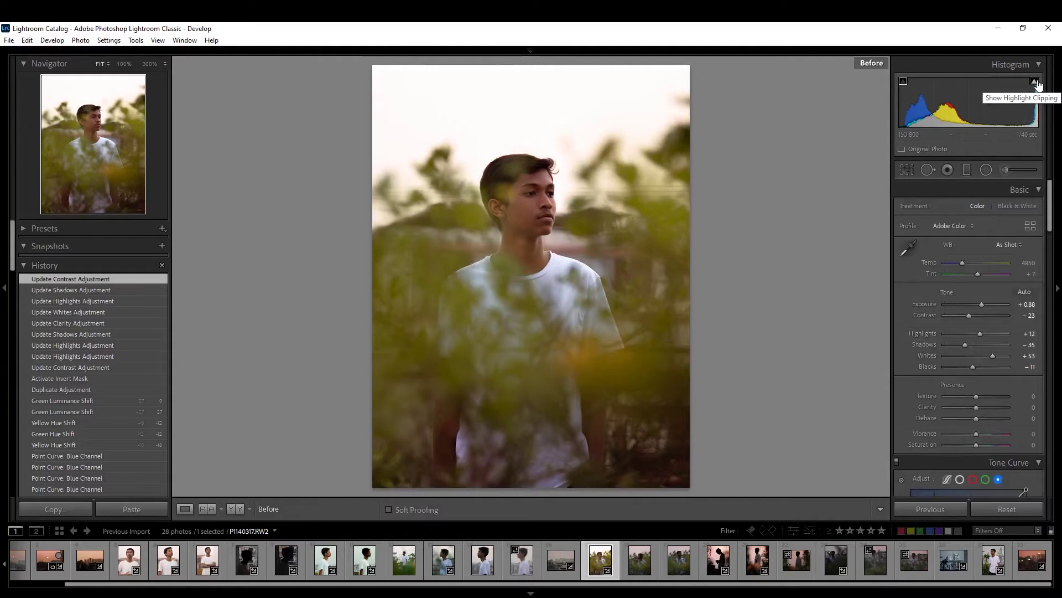
Step: Return to the edited version and check the sky at 100% before fitting the portrait
key("backslash")
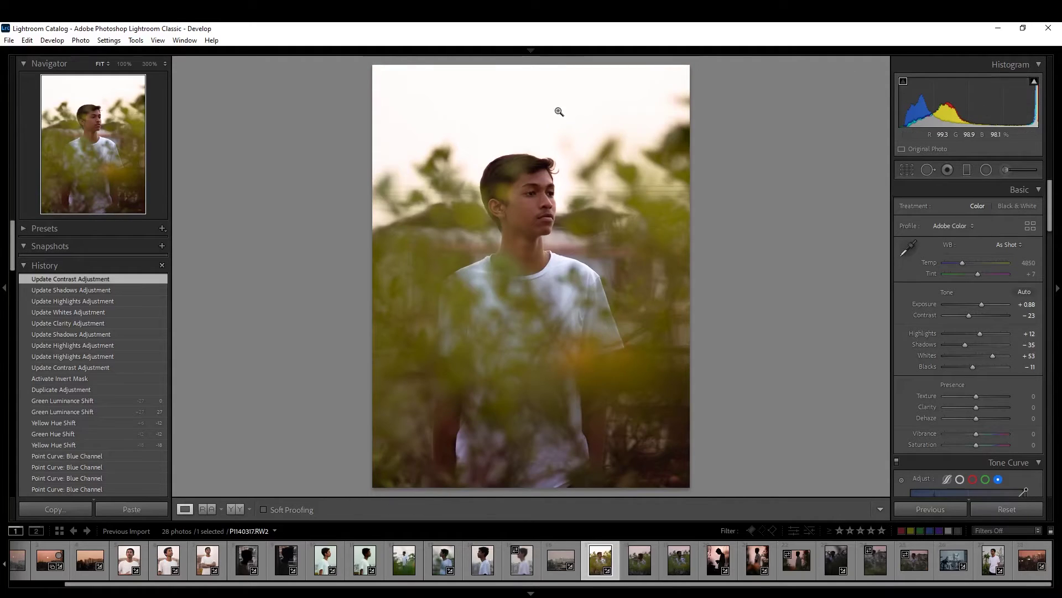
left_click(551, 138)
left_click(657, 330)
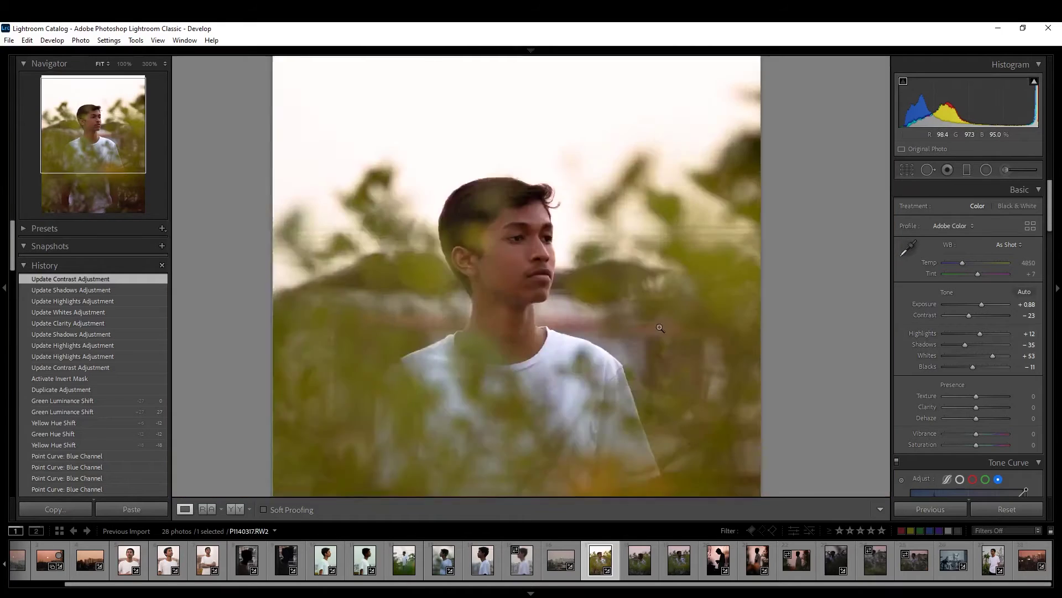
Step: Reset the face mask's Whites to 0, finish it, and bring back the radial filter tools
left_click(986, 170)
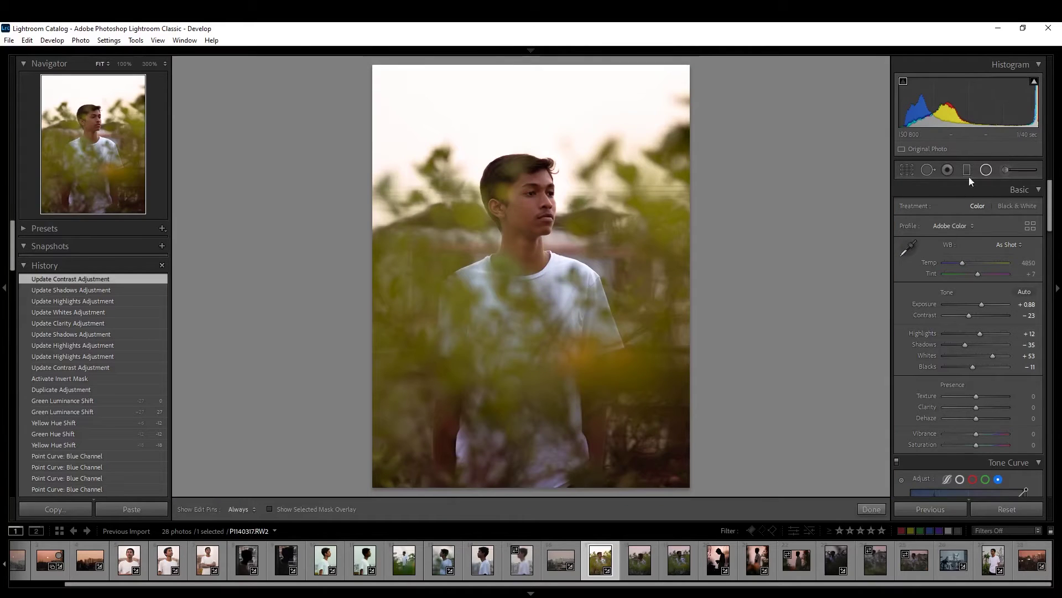
double_click(978, 296)
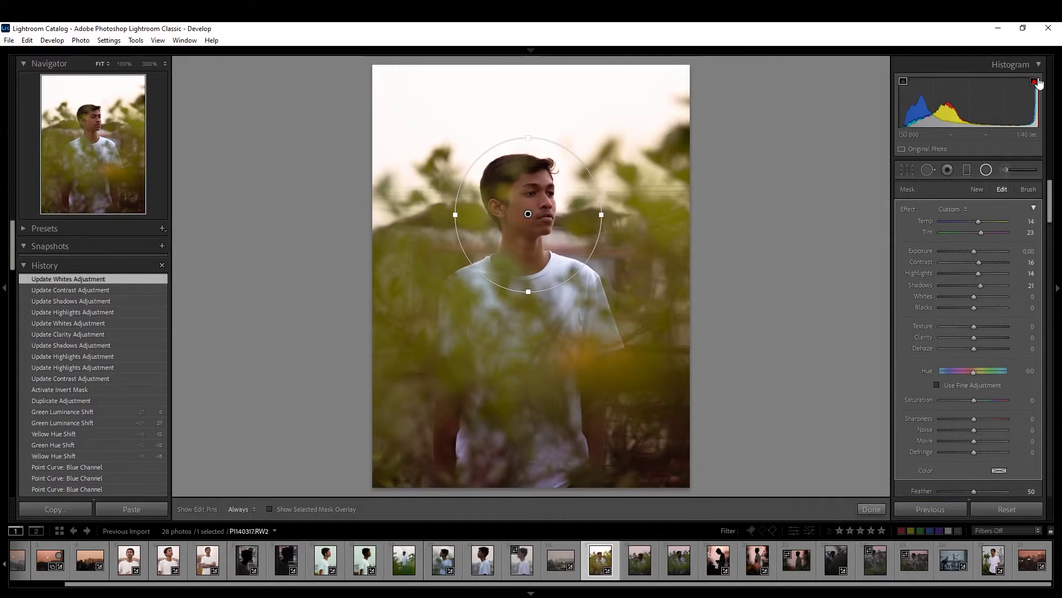
left_click(871, 506)
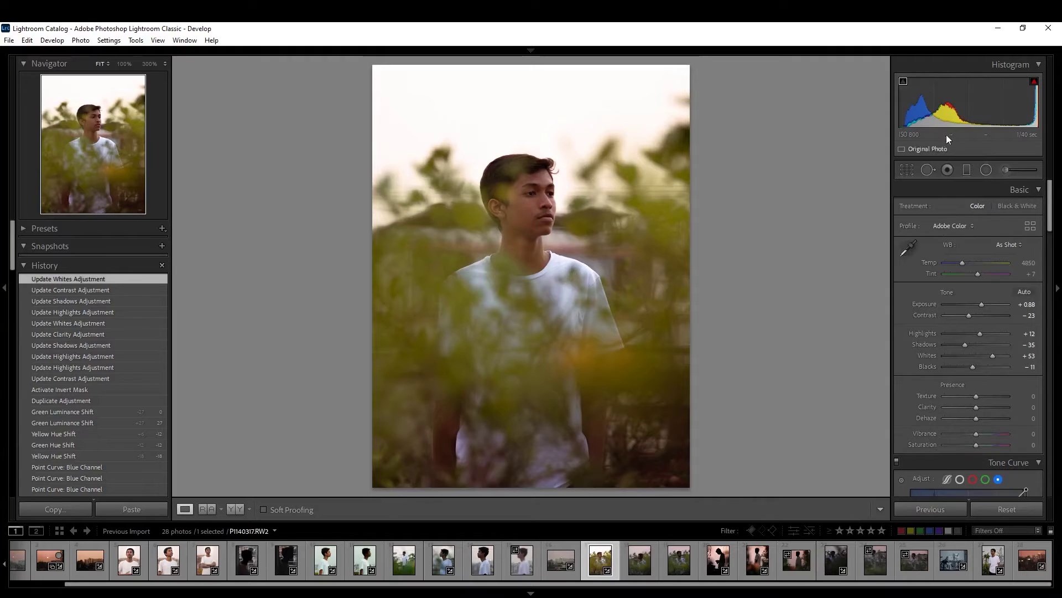
left_click(986, 169)
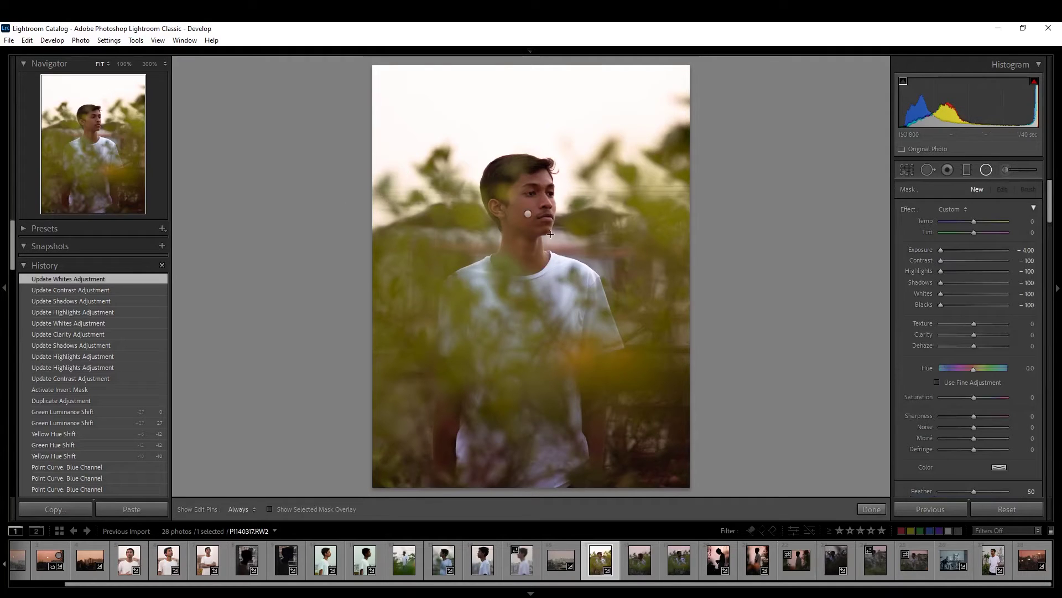
Step: Select the other face radial mask and set Texture -18, Dehaze 24 and Clarity -18
left_click(528, 213)
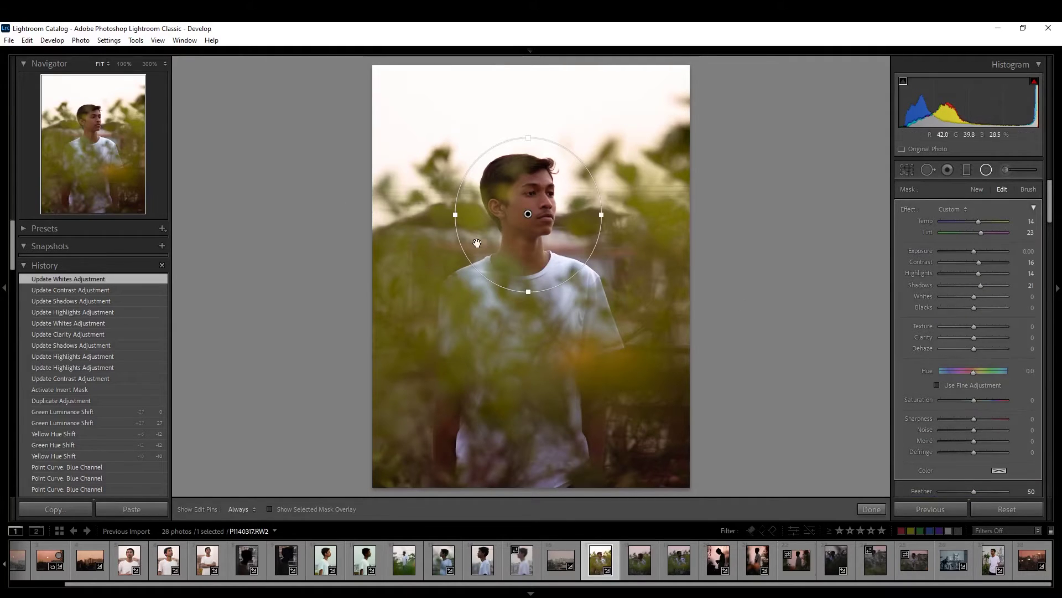
left_click(528, 213)
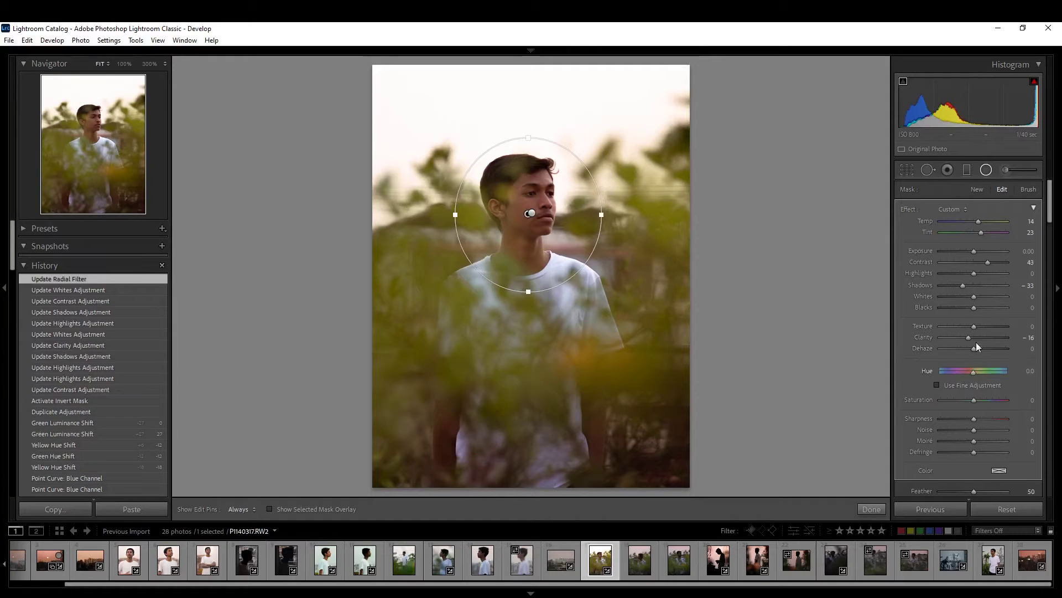
left_click_drag(973, 327, 983, 349)
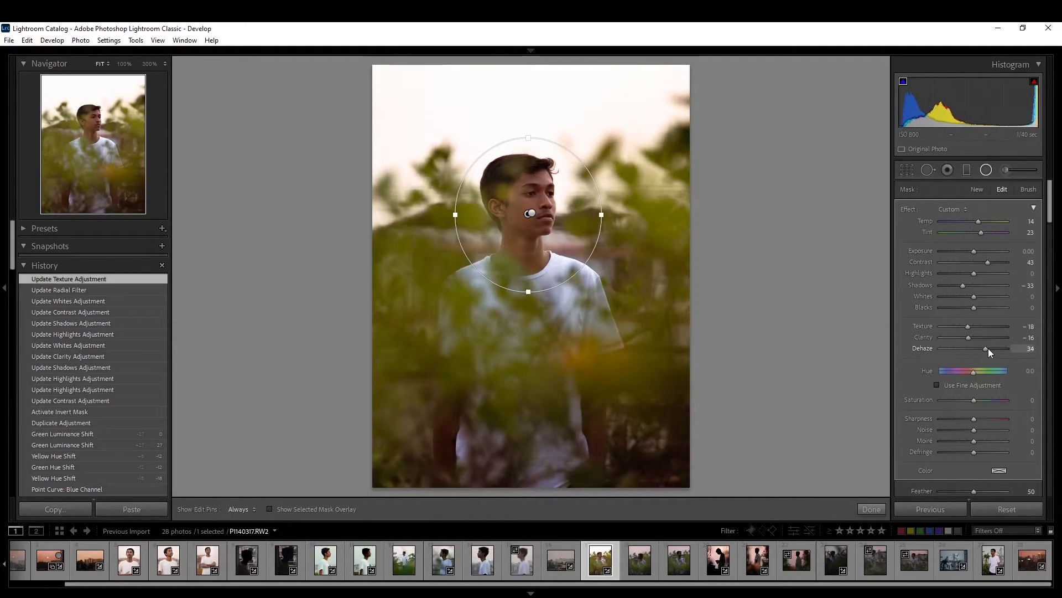
left_click_drag(981, 350, 984, 349)
left_click_drag(964, 338, 966, 337)
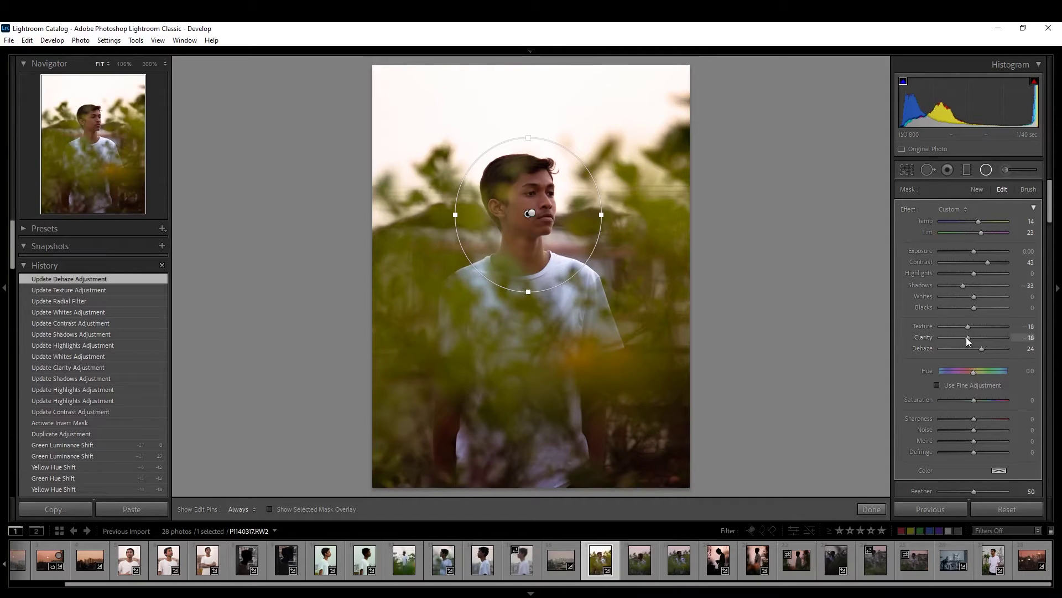
Step: Try brighter mask Highlights, reset them to 0, finish the mask and view the original
left_click_drag(980, 273, 997, 276)
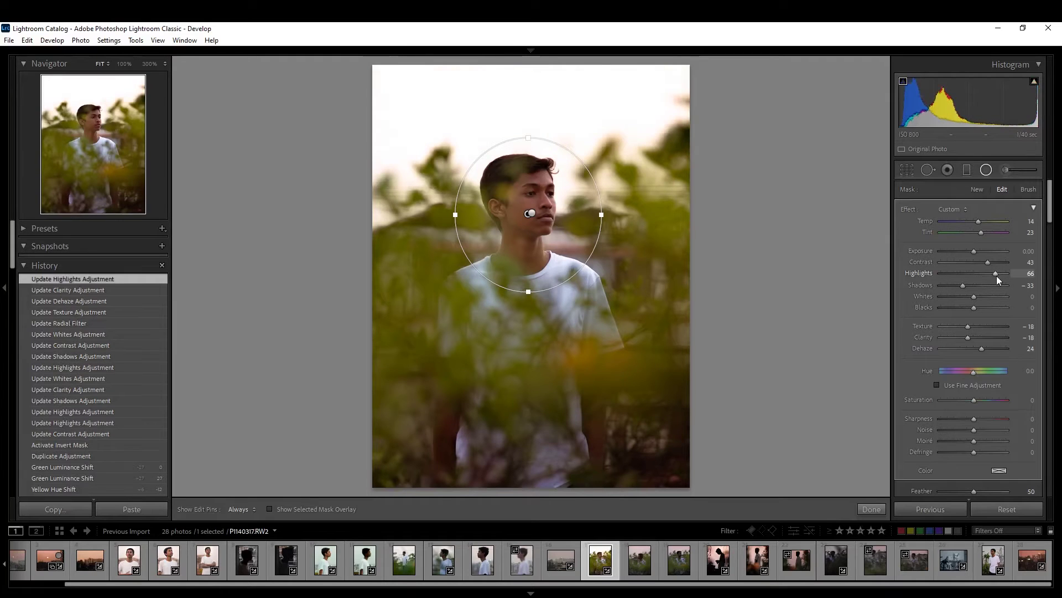
double_click(997, 276)
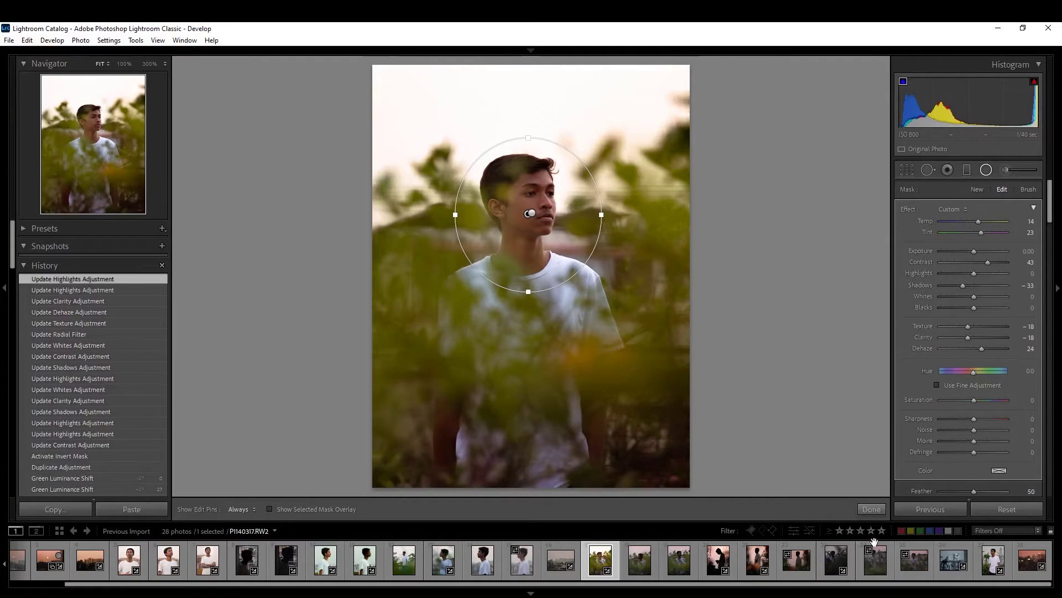
left_click(871, 508)
key("backslash")
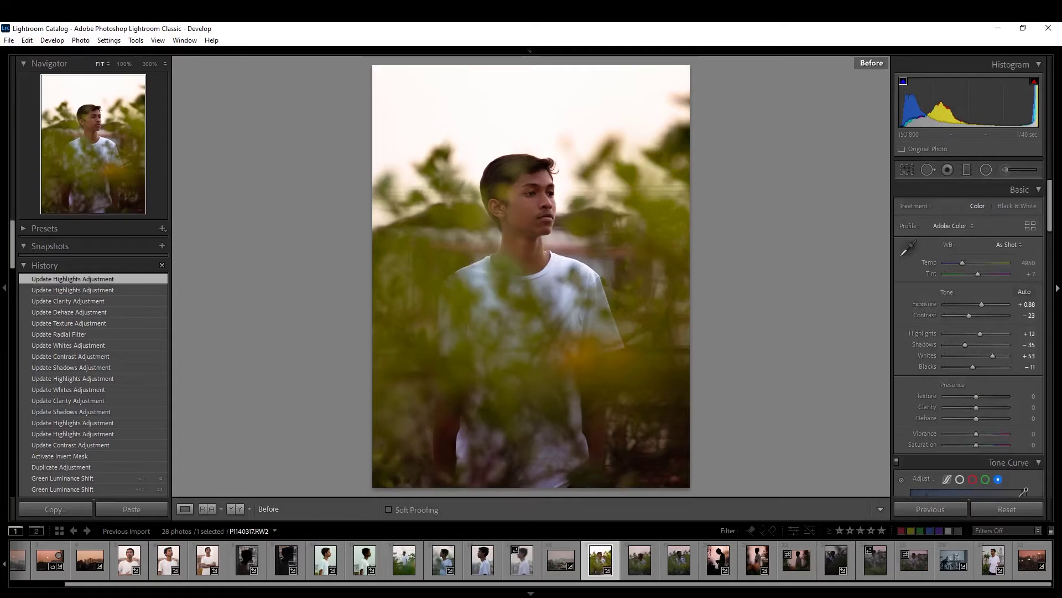
Step: Compare Before/After, then reset global Whites from +53 and bring them to +19
key("backslash")
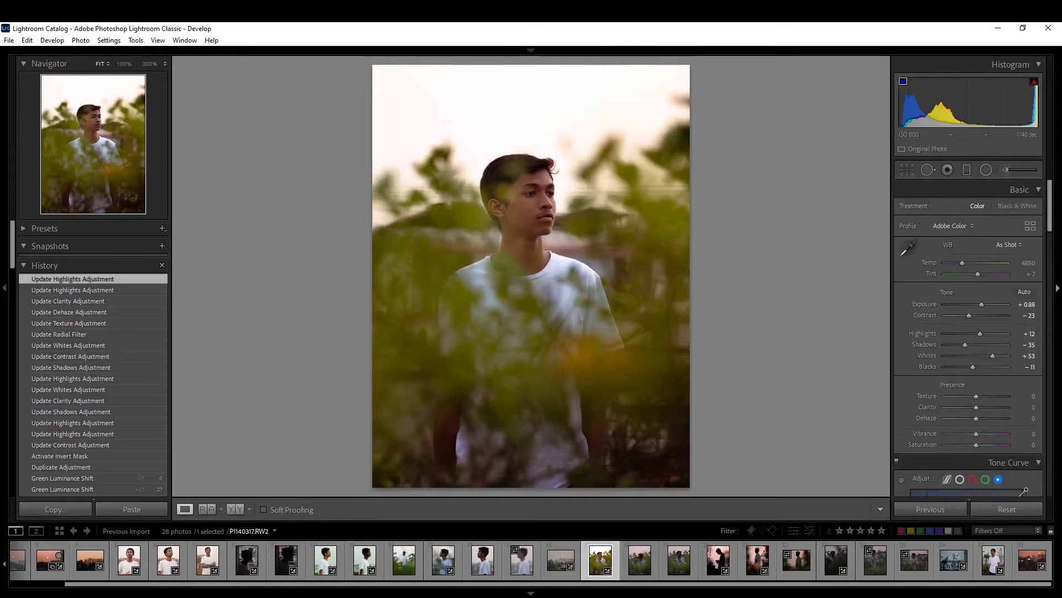
key("backslash")
key("backslash")
double_click(991, 357)
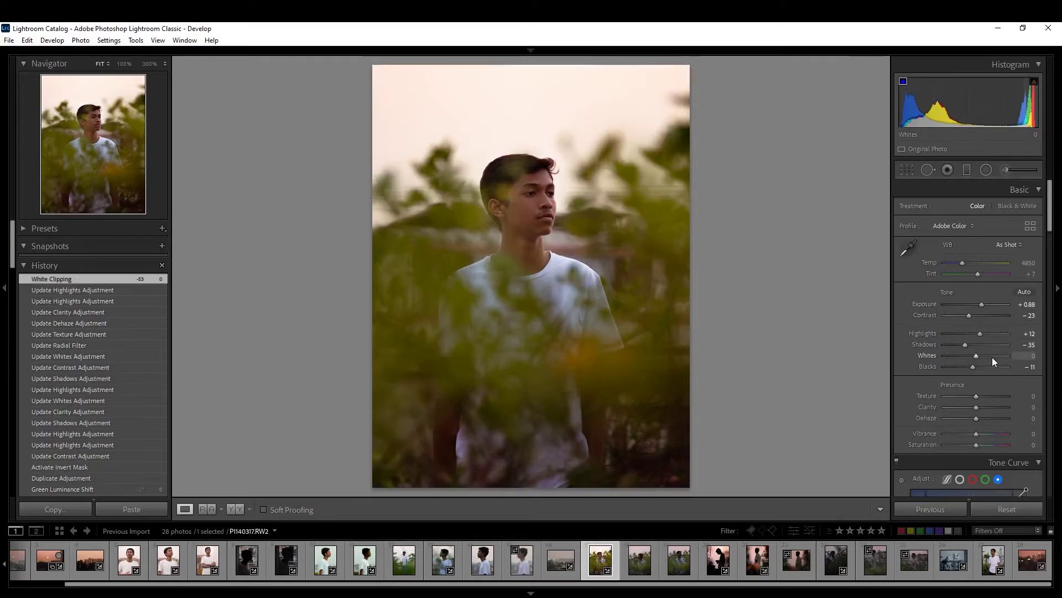
left_click_drag(977, 354, 982, 355)
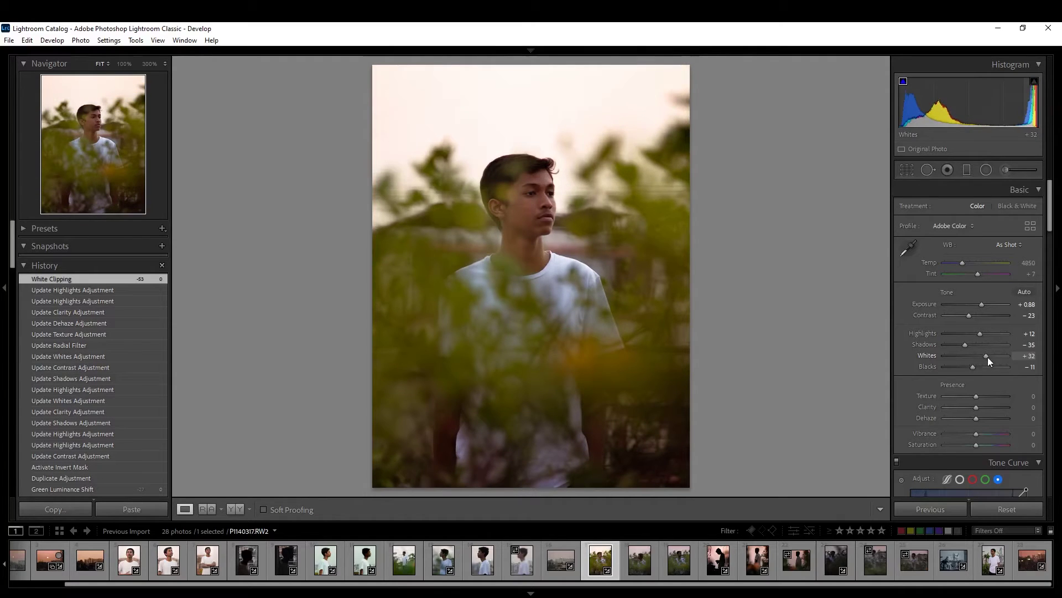
left_click_drag(982, 357, 985, 357)
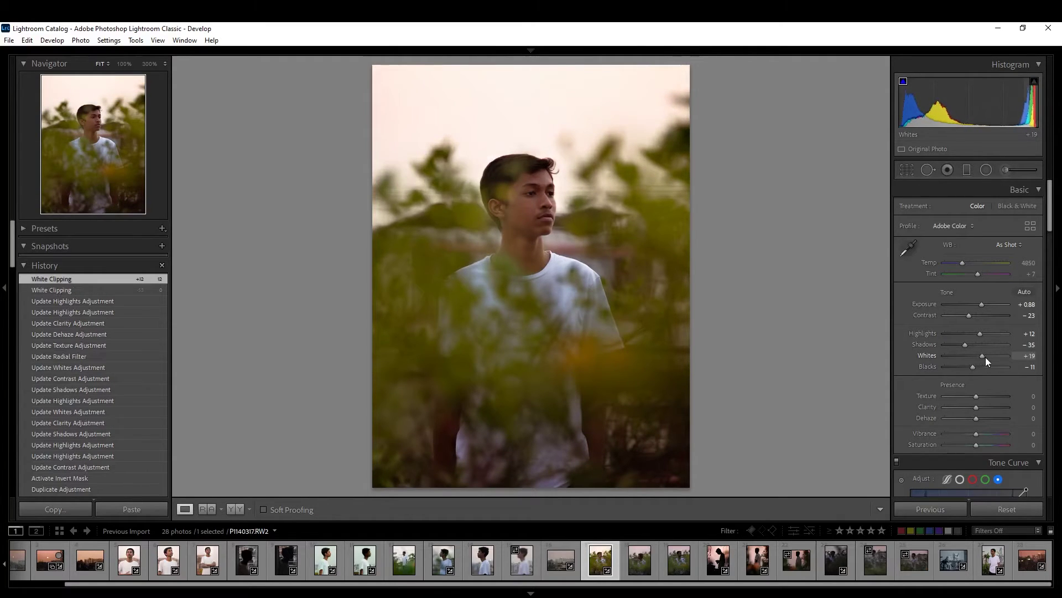
scroll(914, 419, "down", 3)
scroll(908, 430, "down", 3)
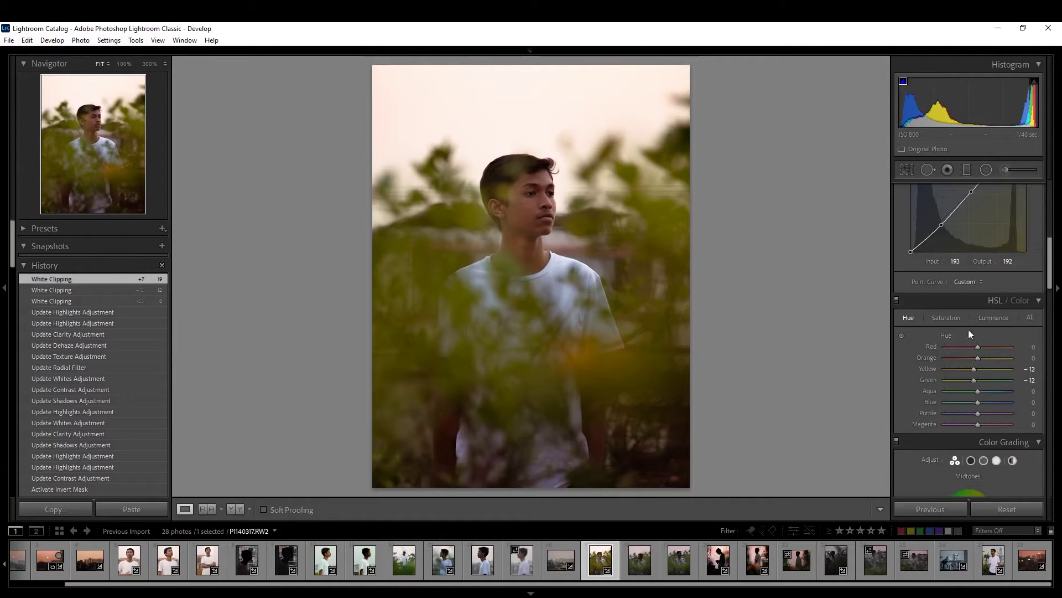
Step: Try shifting the Red hue toward magenta, then reset it to 0
left_click_drag(977, 350, 962, 351)
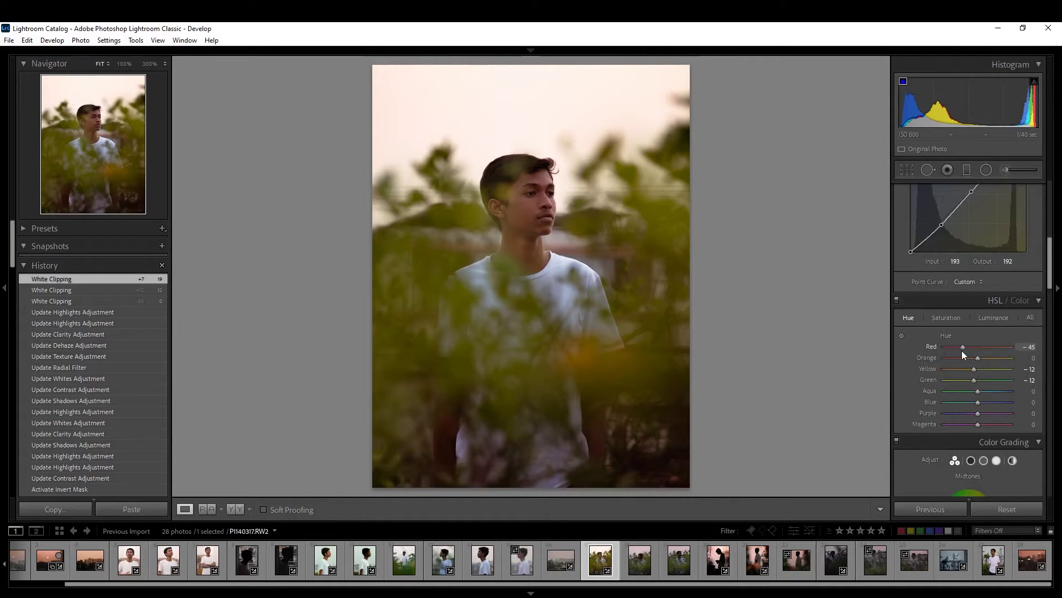
double_click(1007, 347)
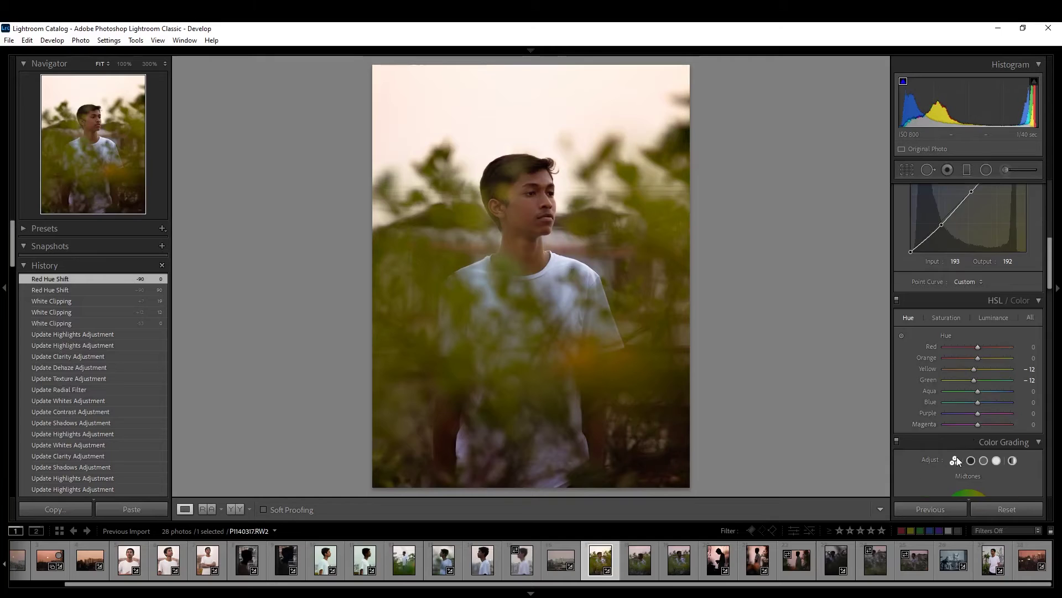
scroll(957, 460, "down", 5)
Step: Set the Highlights colour grading tint to hue 350, saturation 30, and compare with the original
mouse_move(998, 334)
left_mouse_down()
mouse_move(1026, 319)
mouse_move(1033, 334)
mouse_move(1016, 340)
left_mouse_up()
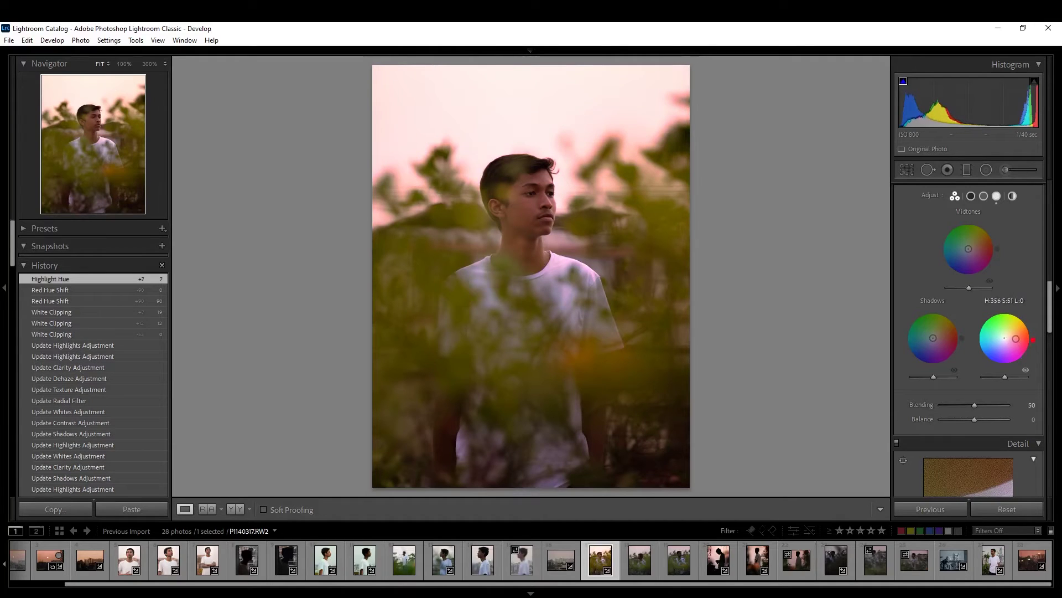
left_click_drag(1017, 346, 1005, 339)
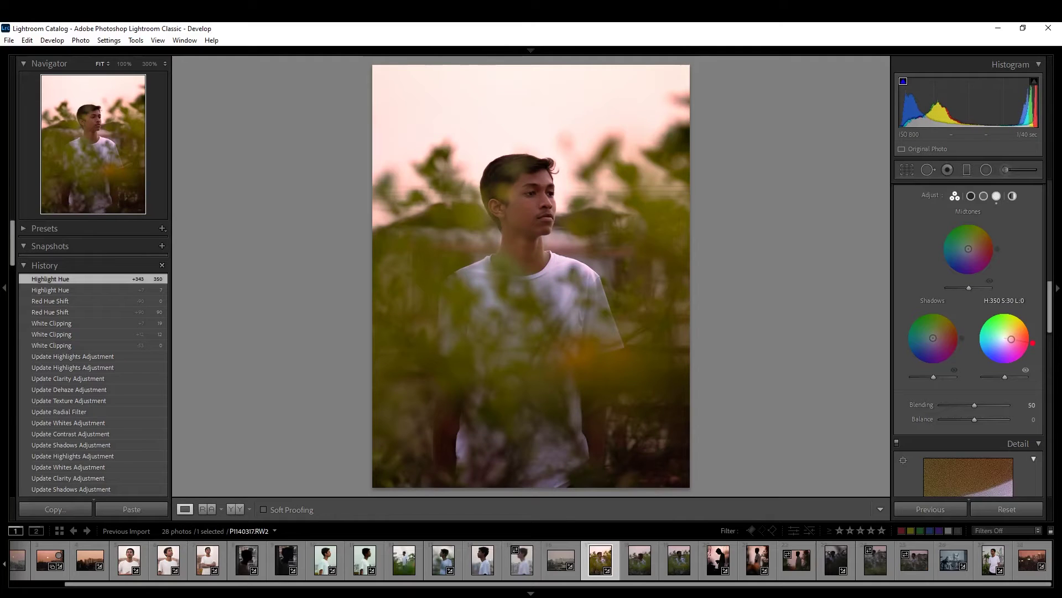
scroll(944, 454, "down", 5)
scroll(944, 454, "down", 5)
scroll(944, 454, "down", 5)
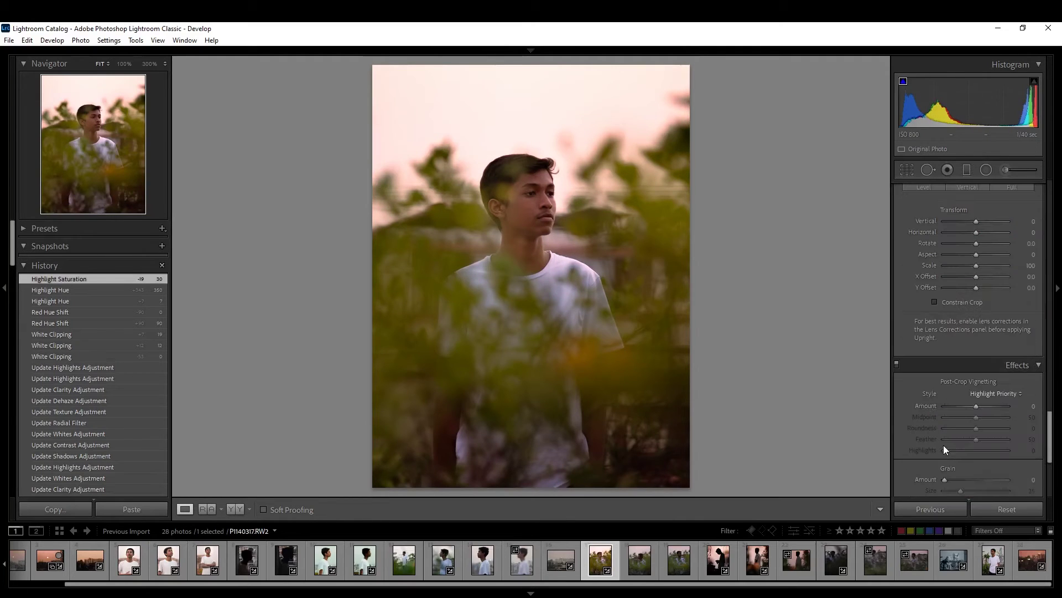
key("backslash")
key("backslash")
scroll(936, 419, "down", 3)
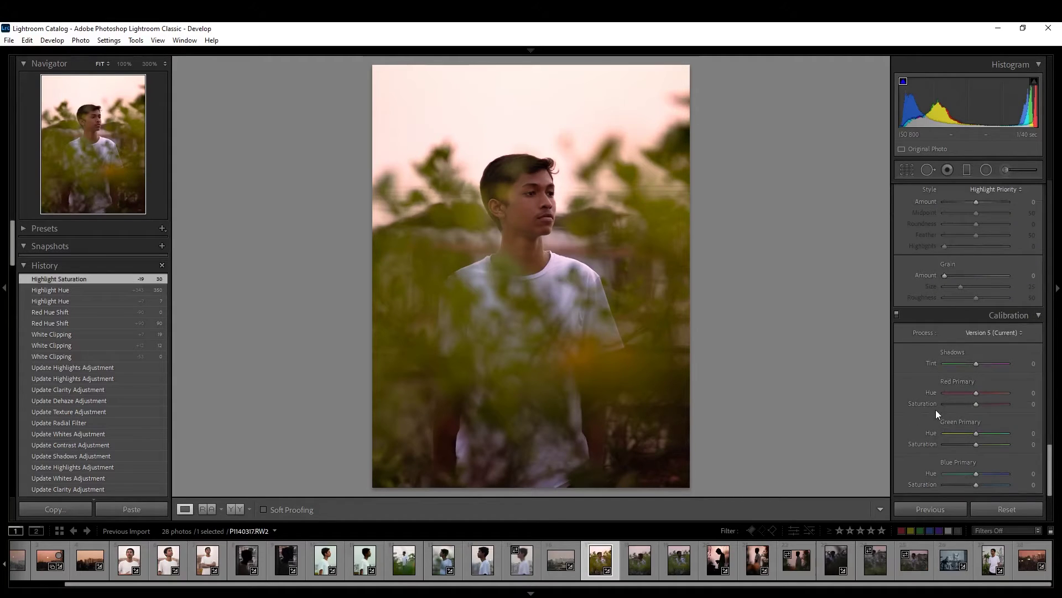
scroll(935, 409, "up", 3)
scroll(935, 409, "up", 5)
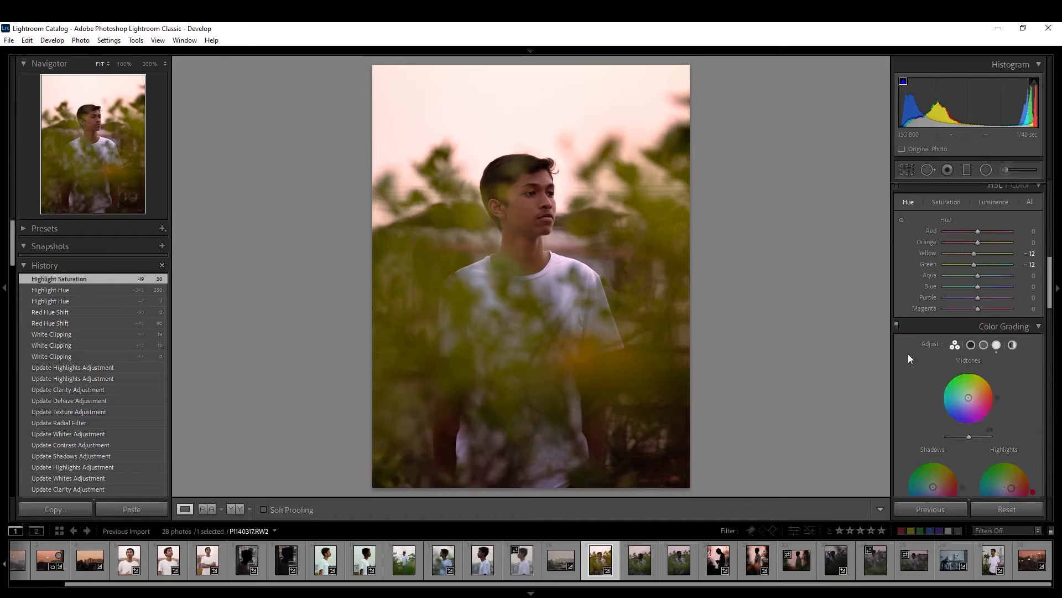
Step: Push the Green hue all the way to +100 to recolour the foliage
mouse_move(974, 265)
left_mouse_down()
mouse_move(959, 267)
mouse_move(988, 271)
left_mouse_up()
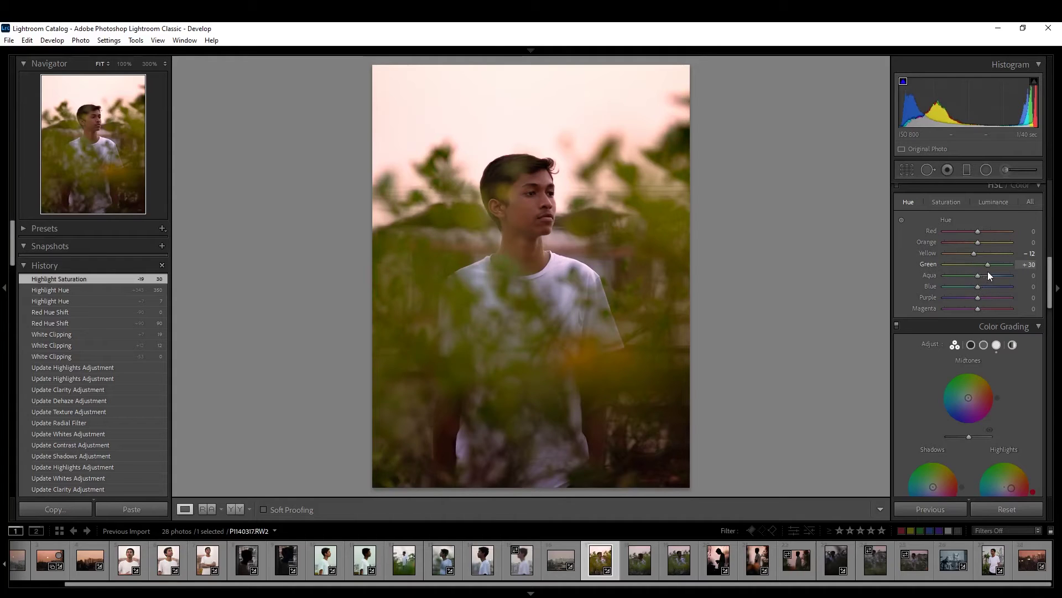
mouse_move(990, 271)
left_mouse_down()
mouse_move(1027, 273)
mouse_move(944, 265)
left_mouse_up()
left_click(946, 203)
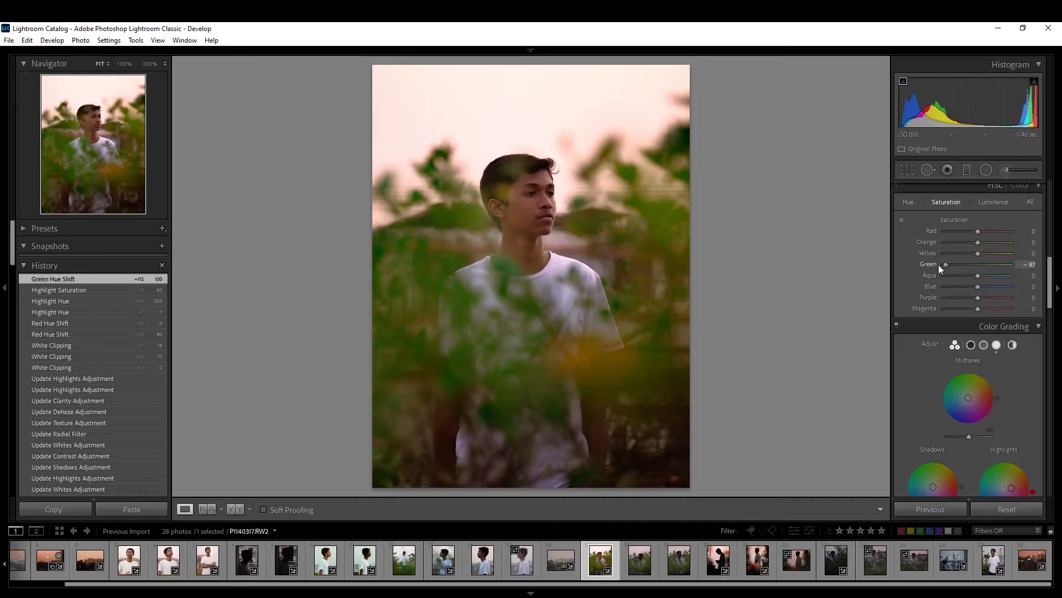
left_click(909, 201)
Step: Settle the Yellow hue at -65 with muted yellows, retrying the Green hue along the way
left_click_drag(964, 254, 1011, 254)
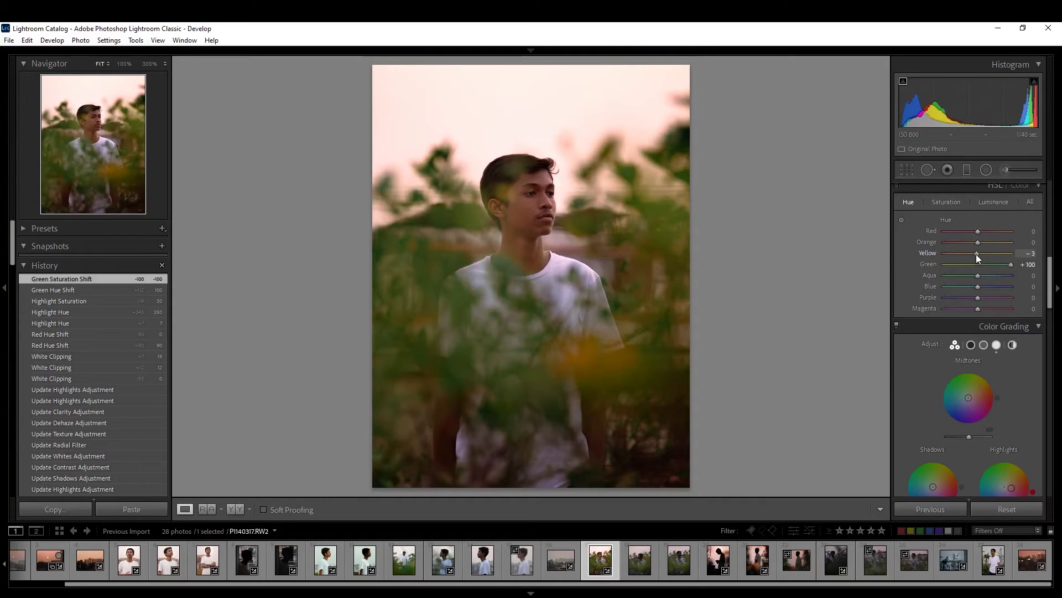
mouse_move(1060, 258)
left_mouse_down()
mouse_move(946, 258)
mouse_move(987, 253)
mouse_move(966, 254)
left_mouse_up()
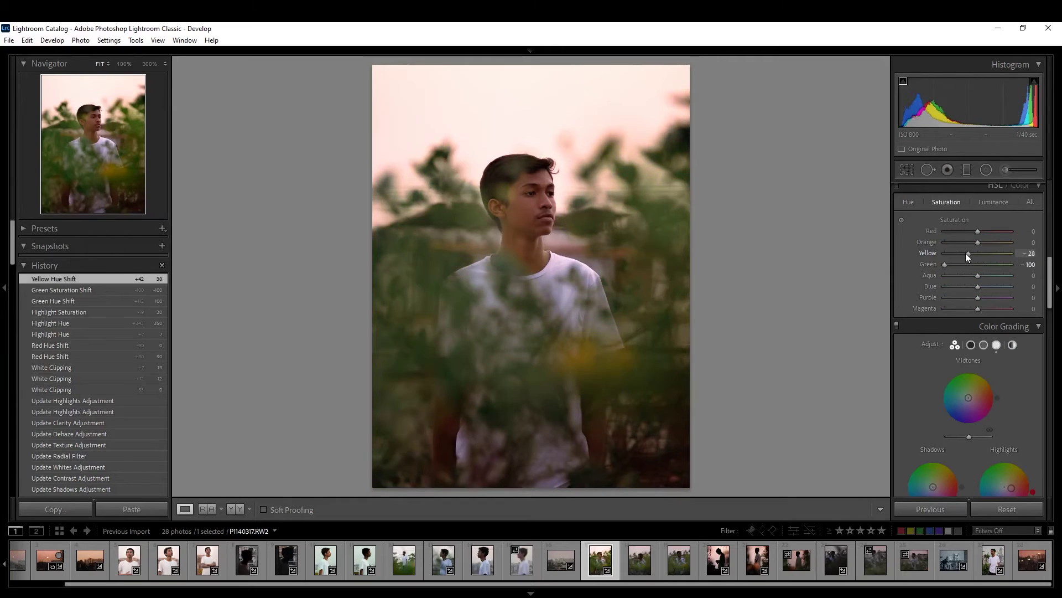
left_click_drag(965, 254, 965, 254)
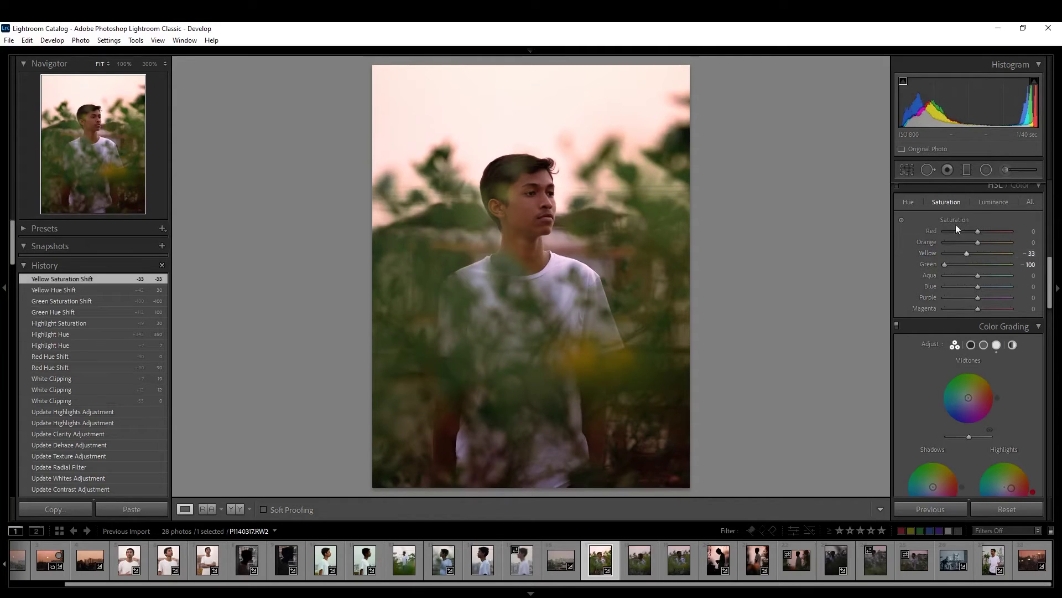
left_click(909, 202)
mouse_move(944, 264)
left_mouse_down()
mouse_move(984, 254)
mouse_move(921, 264)
mouse_move(1011, 264)
left_mouse_up()
left_click_drag(959, 255, 939, 250)
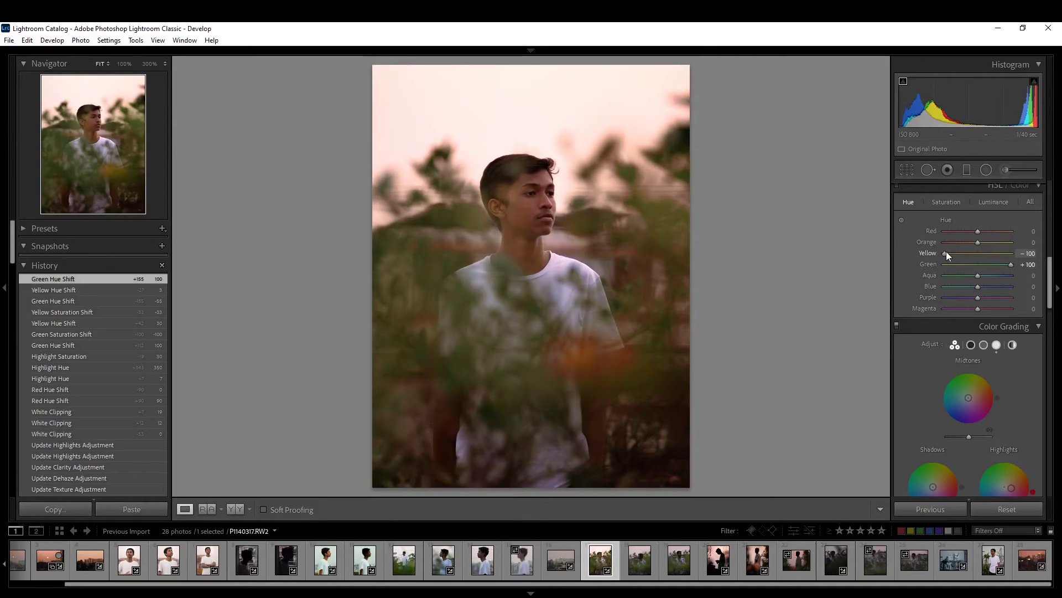
left_click(958, 250)
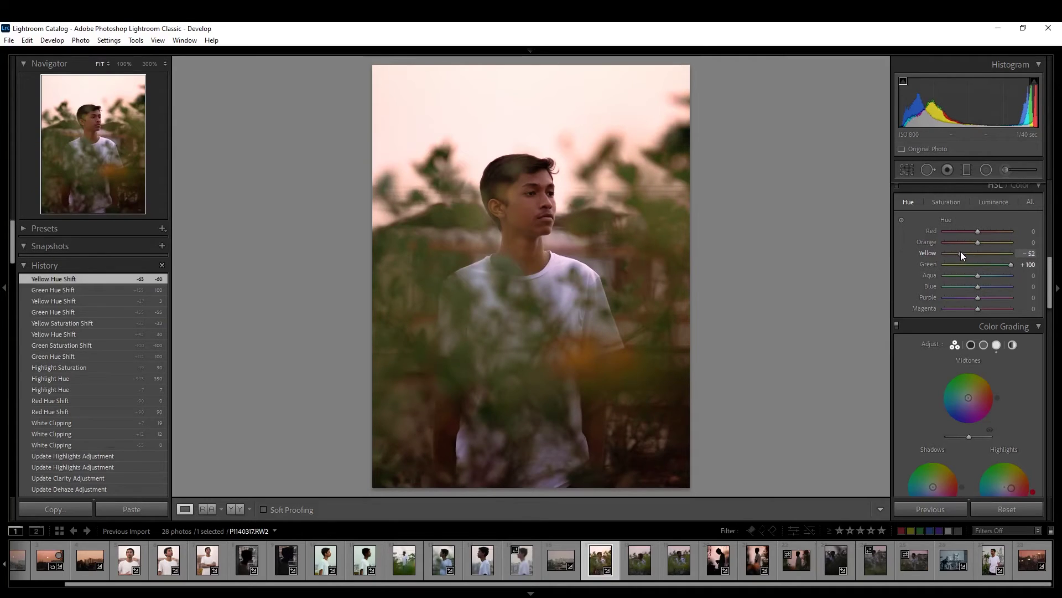
left_click_drag(958, 251, 953, 254)
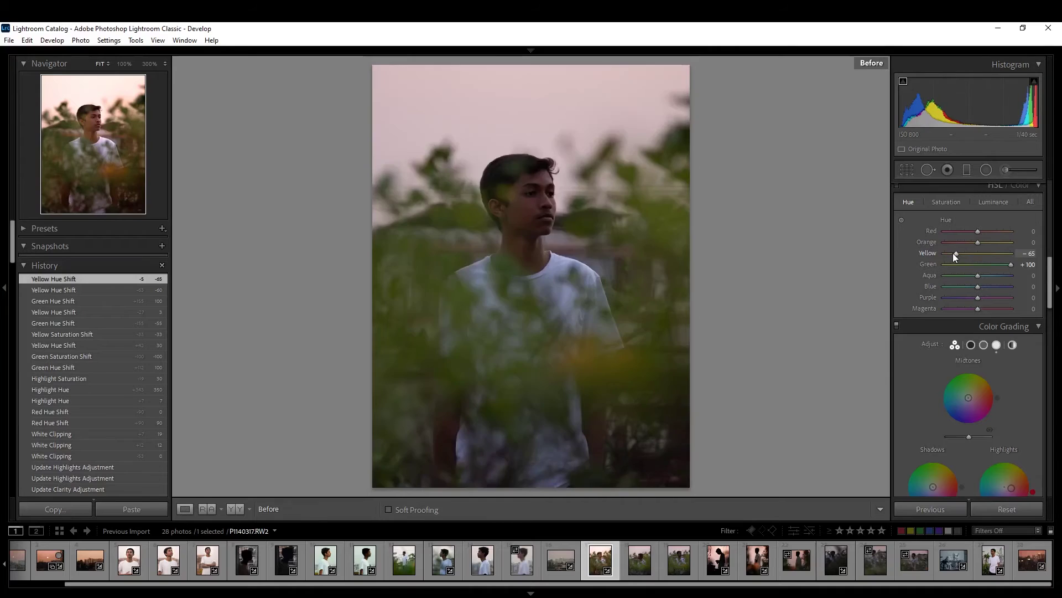
Step: Set Vibrance to +100 and overall Saturation to -49 in the Basic panel
scroll(961, 433, "up", 5)
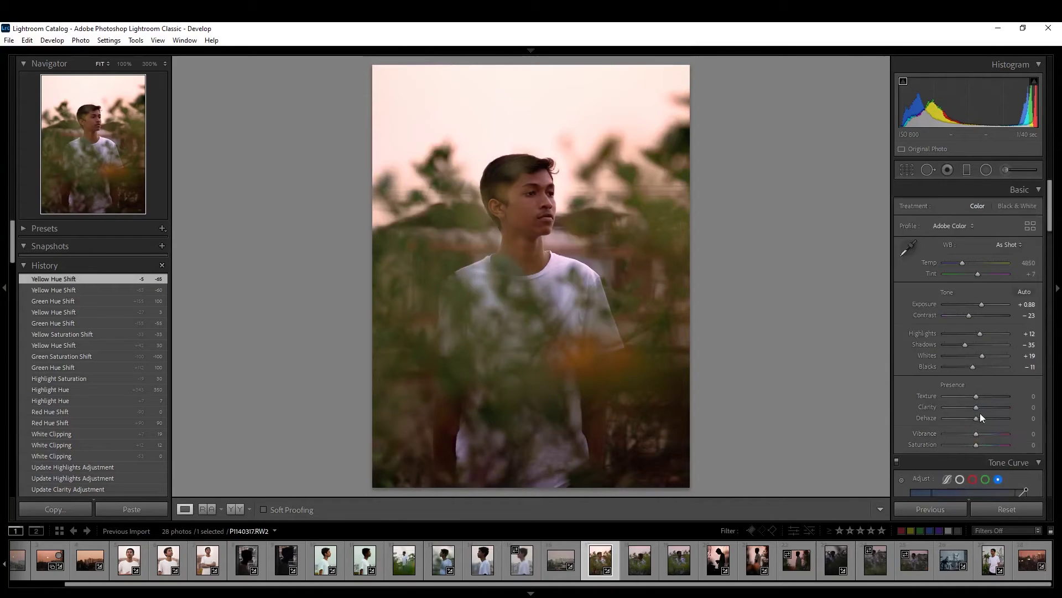
left_click_drag(997, 432, 1015, 433)
left_click_drag(944, 443, 963, 443)
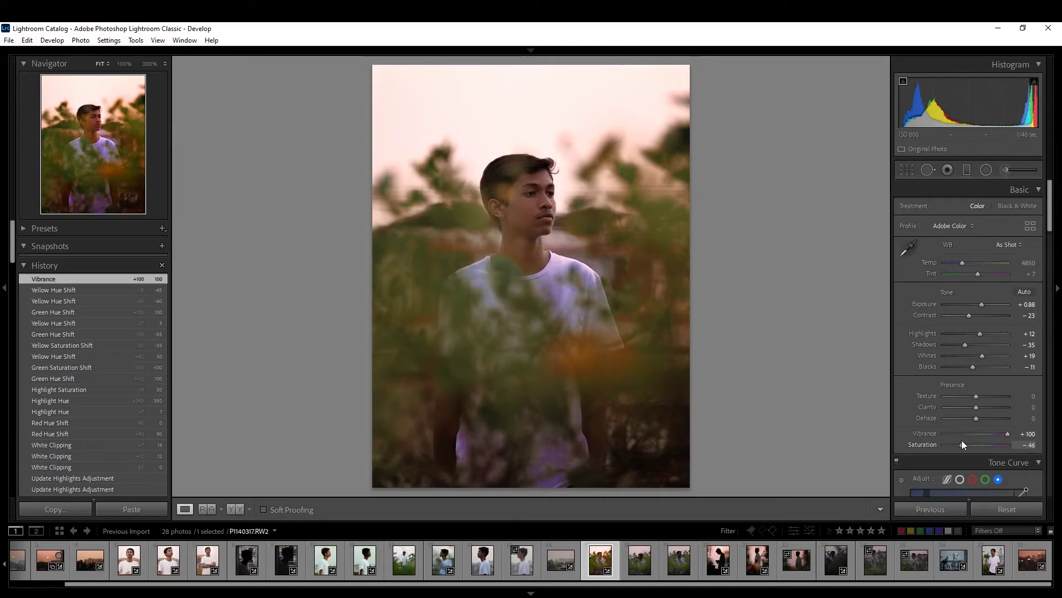
left_click_drag(962, 440, 961, 440)
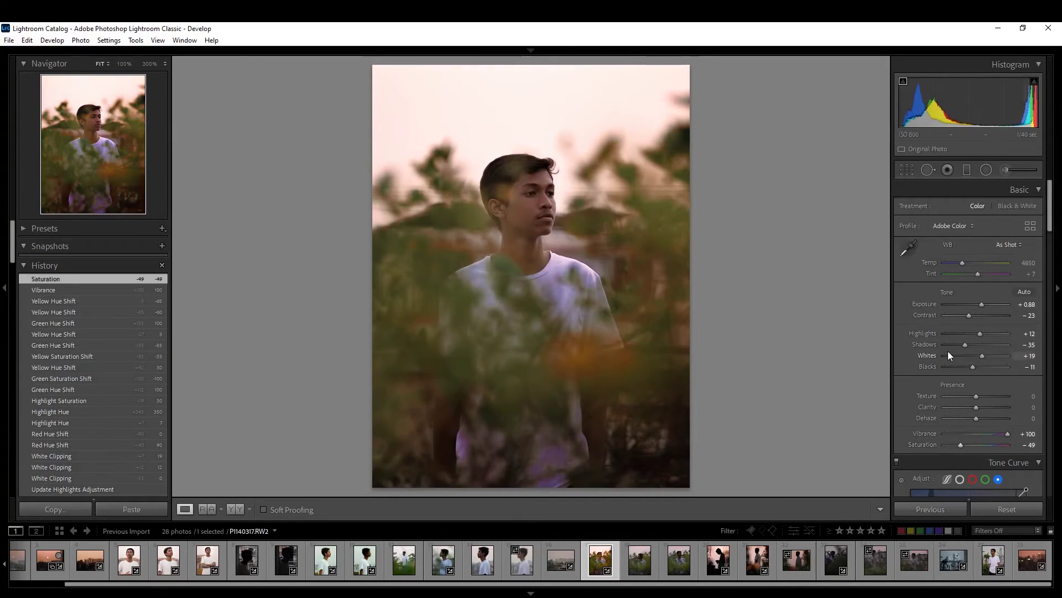
Step: Try and reset Purple saturation, then set Purple hue -12 and Magenta hue +2
scroll(948, 355, "down", 5)
left_click(941, 320)
left_click_drag(977, 413, 945, 412)
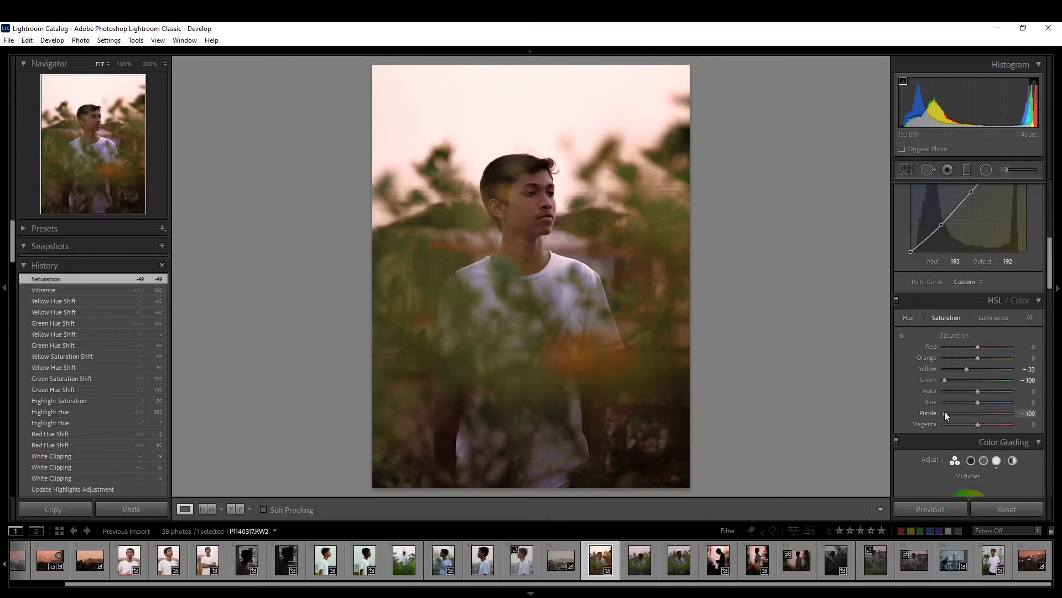
left_click_drag(944, 410, 952, 410)
double_click(954, 411)
left_click(909, 319)
left_click_drag(1016, 408, 947, 425)
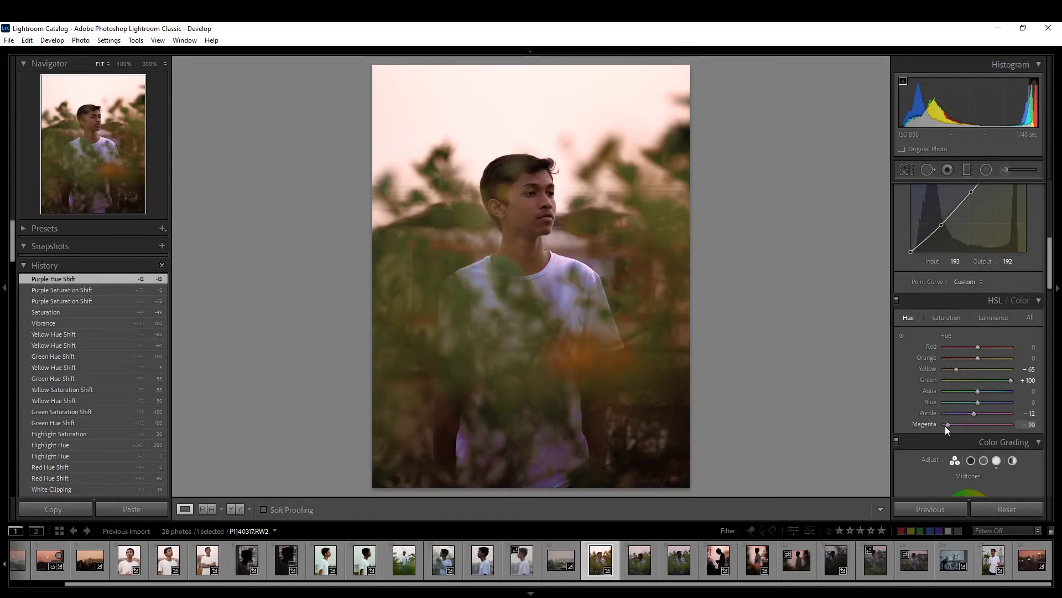
mouse_move(1011, 424)
left_mouse_down()
mouse_move(977, 414)
mouse_move(978, 424)
left_mouse_up()
Step: Desaturate Purple and Magenta to -100, then toggle HSL off to compare
left_click(938, 318)
left_click(945, 414)
left_click_drag(944, 425, 928, 423)
left_click(897, 299)
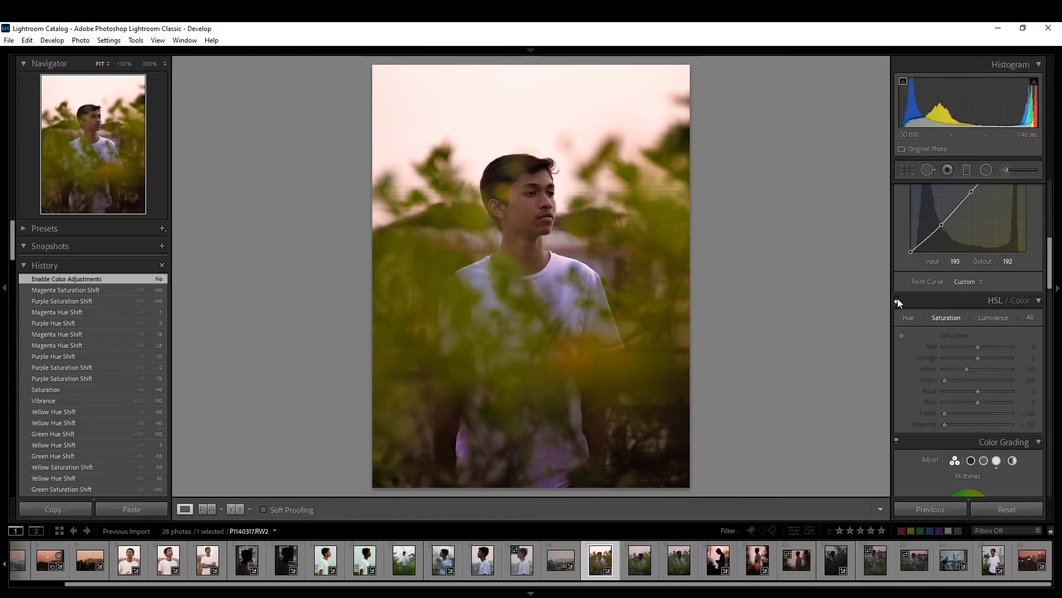
Step: Compare with the original and zoom to 100% on the face to inspect the effects
key("backslash")
key("backslash")
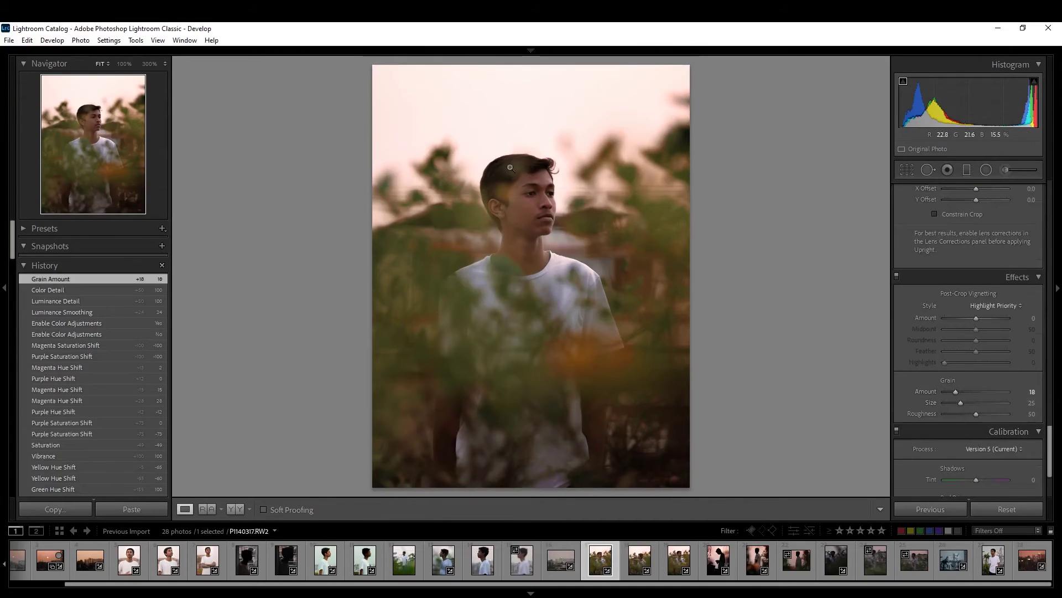
key("z")
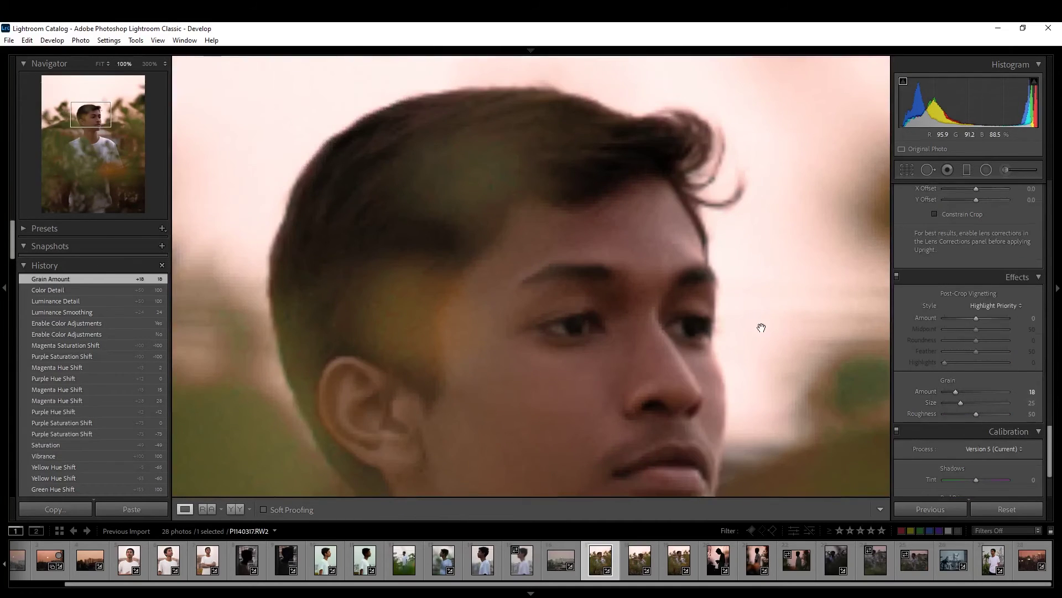
left_click(897, 277)
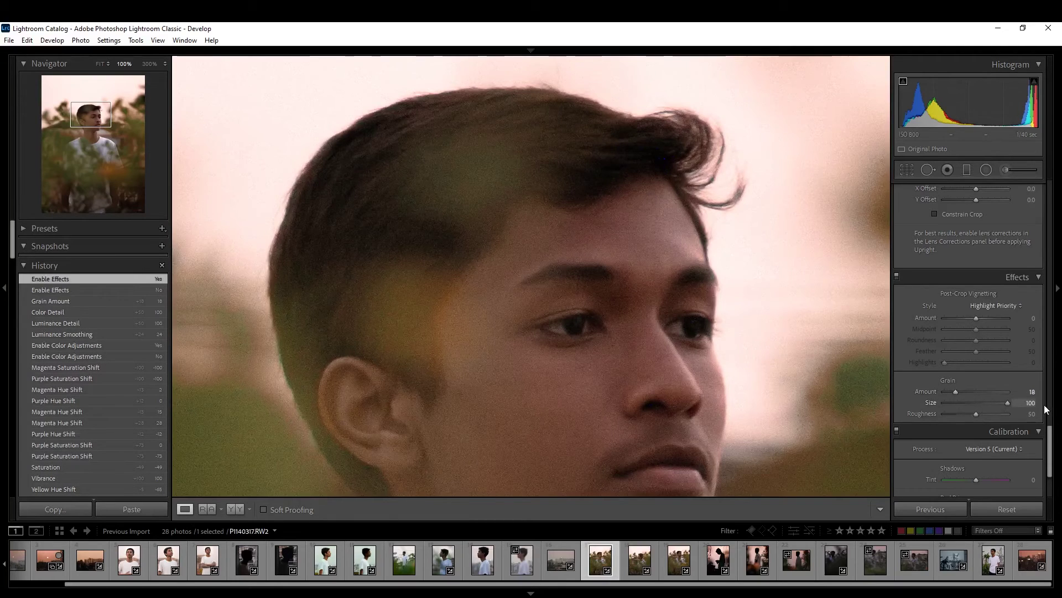
Step: Set grain Amount 18, Size 9 and Roughness 18, toggle Effects to compare, then fit the view
left_click_drag(1046, 410, 829, 425)
left_click_drag(945, 400, 1045, 410)
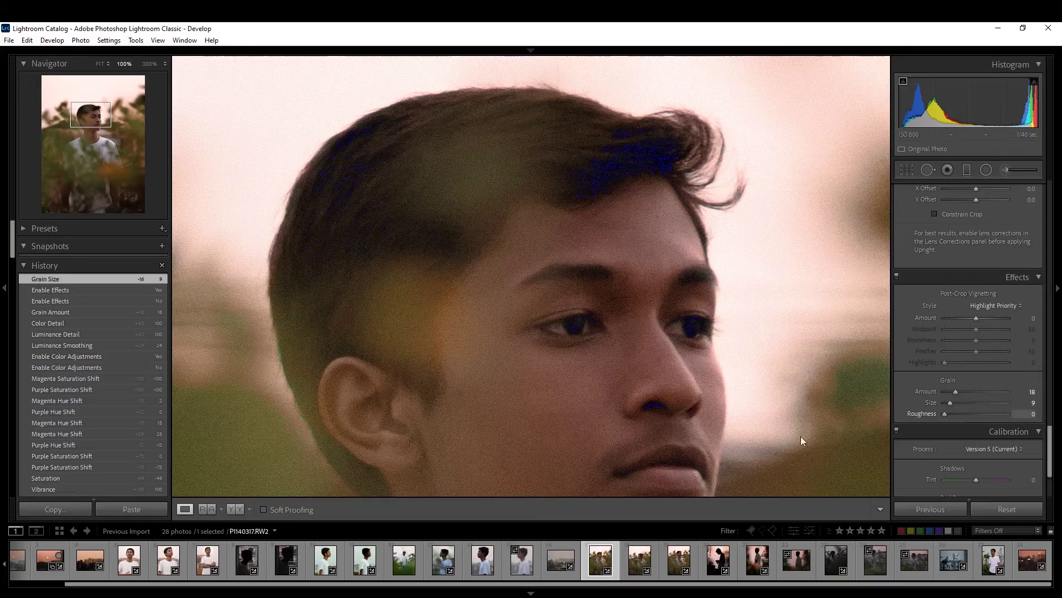
left_click_drag(957, 417, 955, 413)
left_click(897, 276)
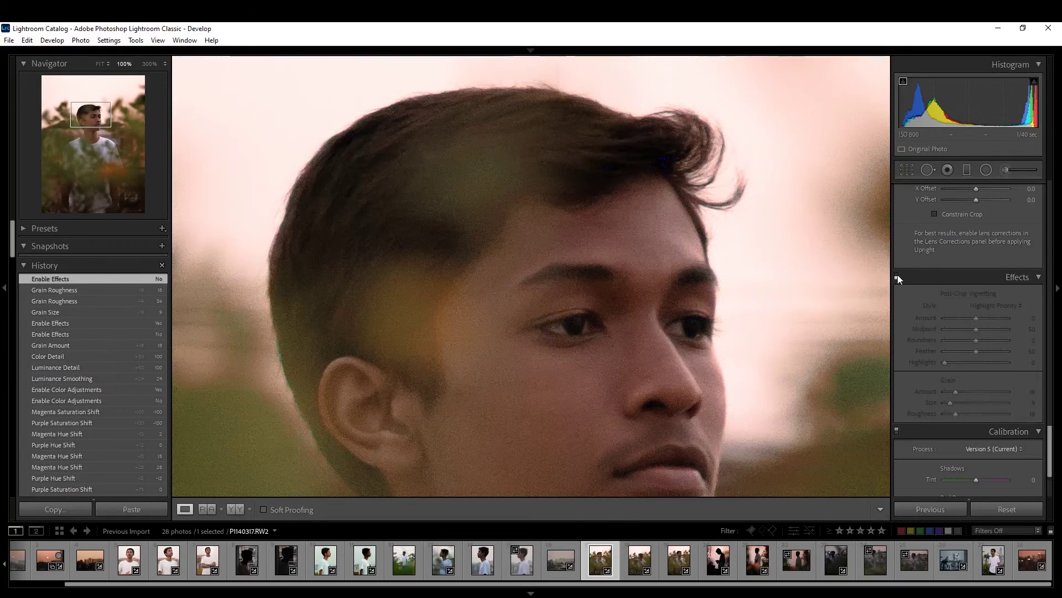
left_click(897, 276)
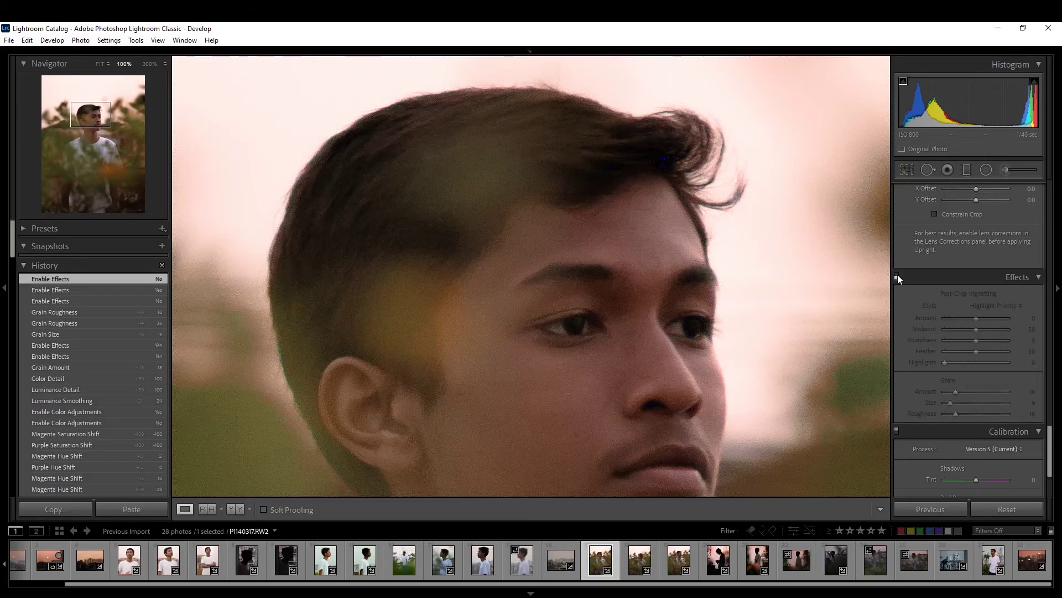
left_click(897, 276)
key("z")
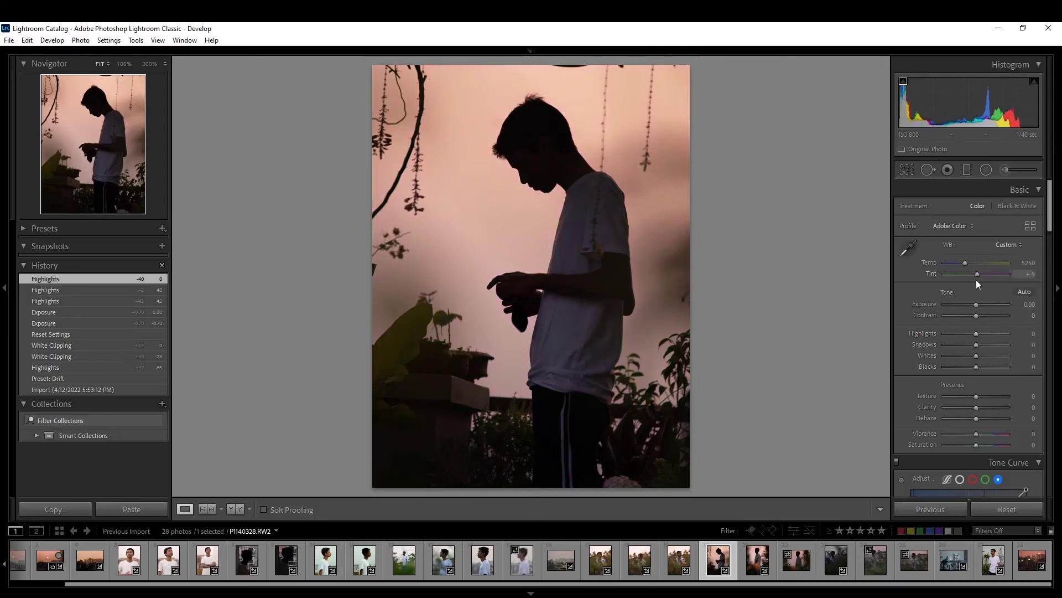
Step: Warm the silhouette to 5772 with pink tint, adjust Shadows, set Blacks +5, brighten Highlights
left_click_drag(976, 280, 981, 278)
left_click_drag(965, 264, 969, 264)
mouse_move(964, 343)
left_mouse_down()
mouse_move(1004, 345)
mouse_move(941, 348)
mouse_move(974, 344)
left_mouse_up()
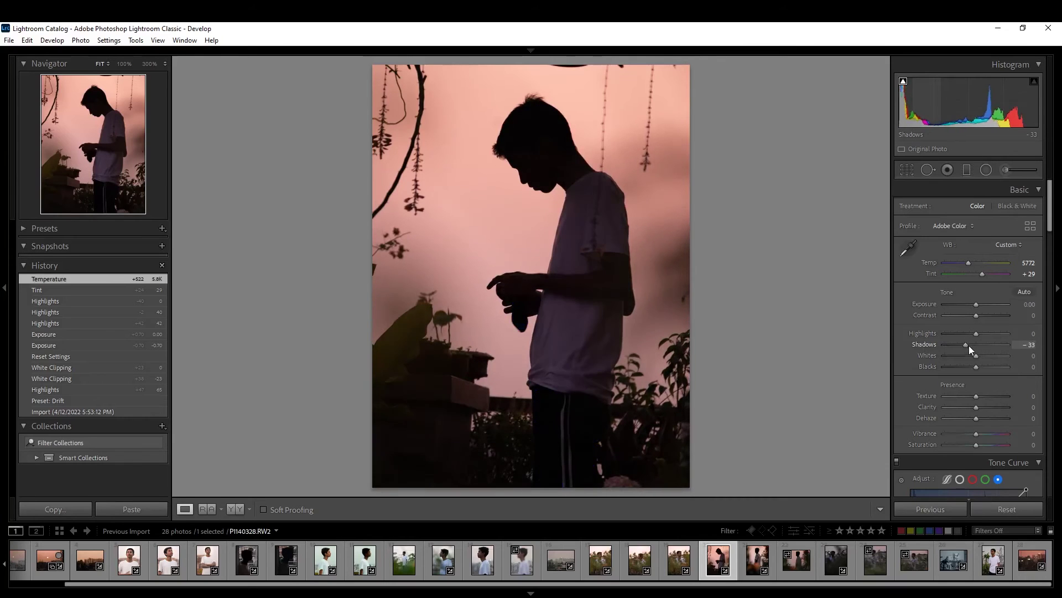
left_click_drag(971, 367, 975, 363)
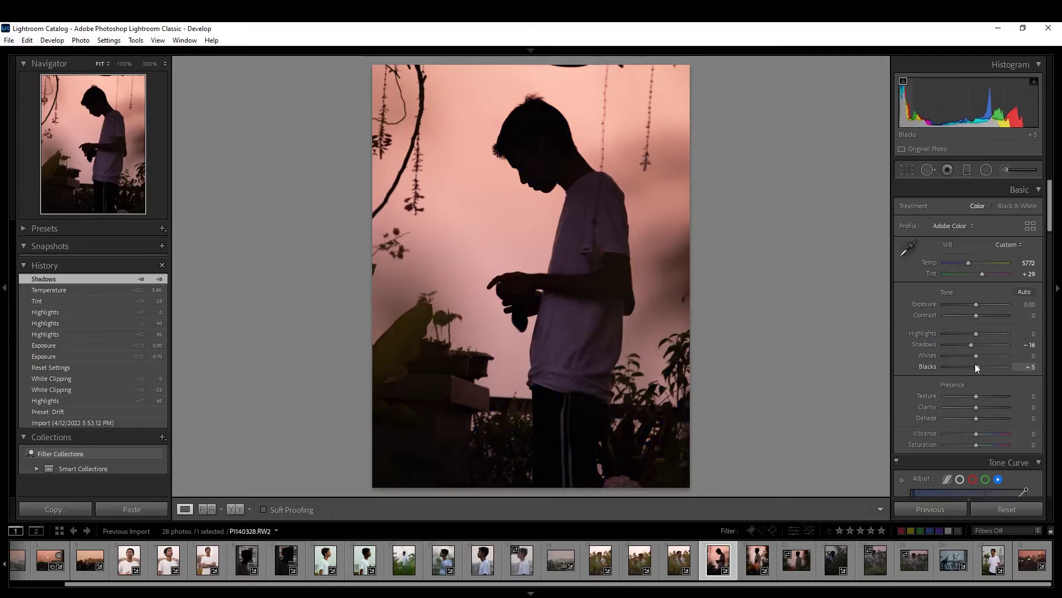
mouse_move(976, 334)
left_mouse_down()
mouse_move(992, 333)
mouse_move(984, 352)
left_mouse_up()
Step: Color grade the shadows toward magenta, highlights warm pink-orange, and midtones slightly pinkish
scroll(908, 403, "down", 5)
scroll(908, 403, "down", 5)
scroll(909, 403, "up", 3)
scroll(908, 403, "up", 2)
mouse_move(905, 430)
left_mouse_down()
mouse_move(941, 435)
mouse_move(933, 426)
left_mouse_up()
left_click_drag(1005, 426, 1009, 429)
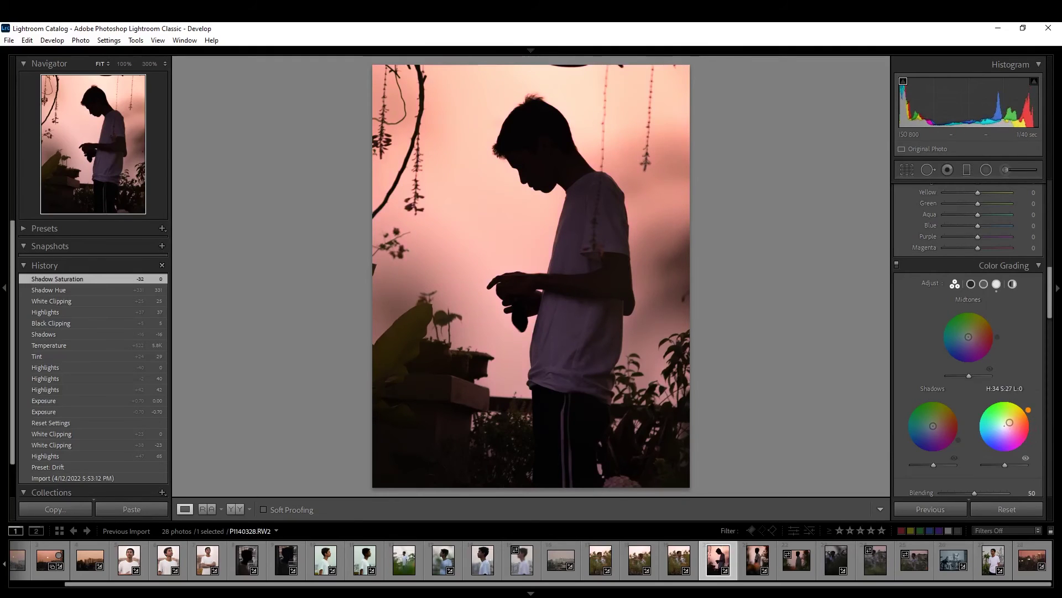
left_click_drag(1009, 430, 1009, 423)
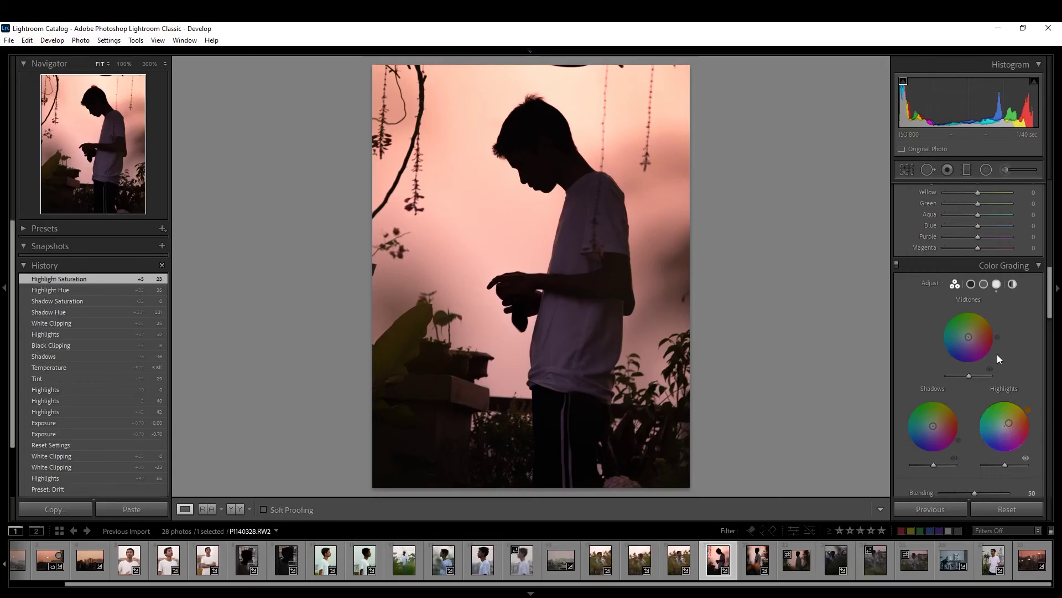
left_click_drag(968, 336, 964, 346)
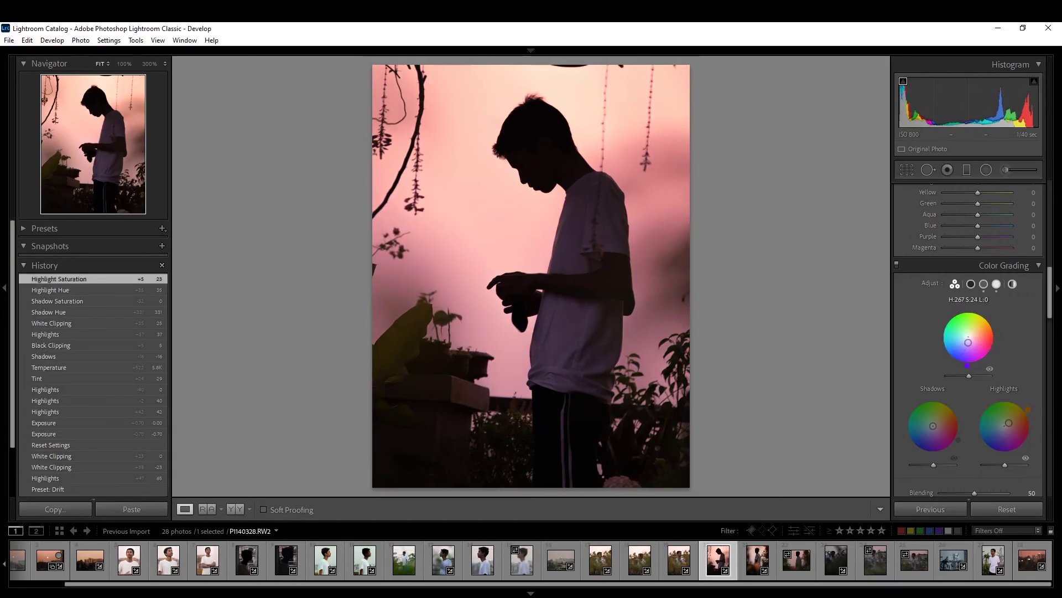
left_click_drag(965, 346, 971, 336)
left_click_drag(933, 425, 930, 428)
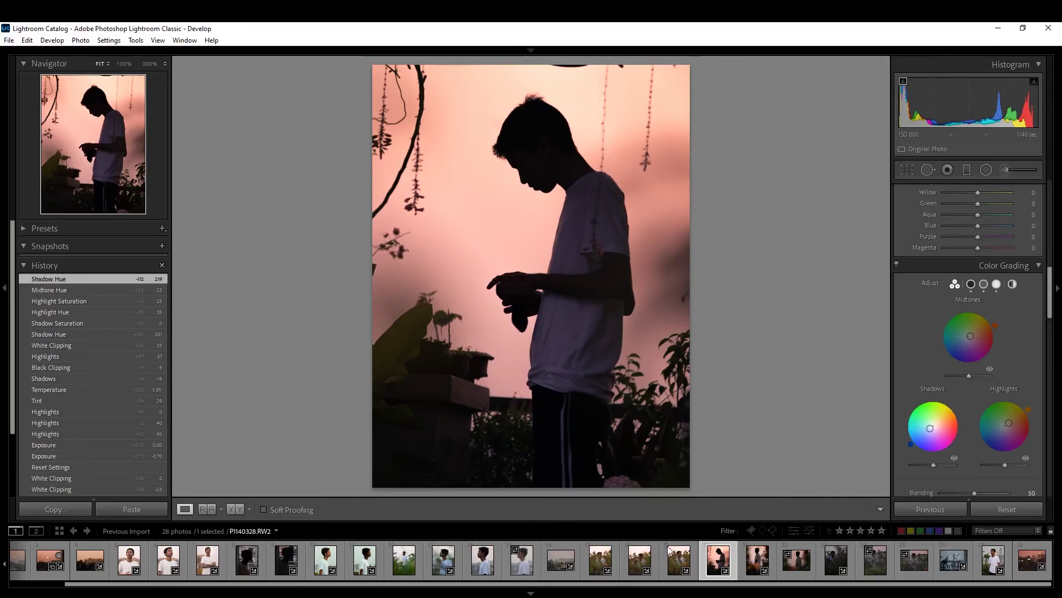
Step: Set luminance noise reduction to 21 with Detail and Color Detail at 100
scroll(928, 424, "down", 5)
scroll(921, 373, "down", 5)
scroll(916, 389, "up", 3)
left_click_drag(944, 285, 1055, 308)
mouse_move(976, 336)
left_mouse_down()
mouse_move(1010, 336)
mouse_move(961, 325)
left_mouse_up()
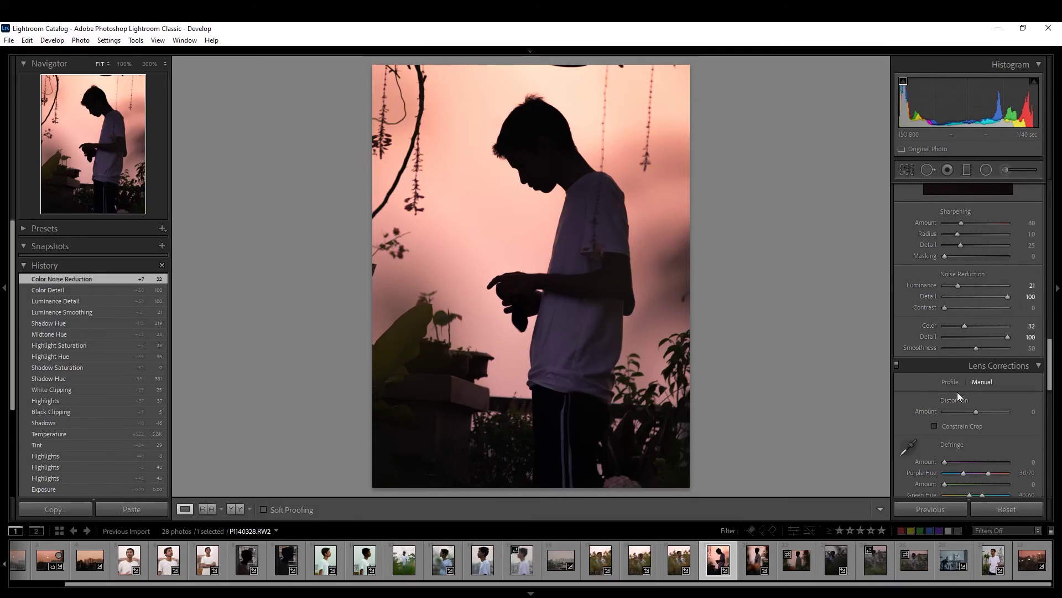
Step: Add film grain with Amount 25, Size 11 and Roughness 11
scroll(918, 381, "down", 5)
scroll(918, 381, "down", 3)
scroll(919, 380, "down", 3)
scroll(919, 380, "down", 3)
scroll(919, 381, "up", 3)
scroll(919, 381, "up", 3)
scroll(919, 380, "up", 5)
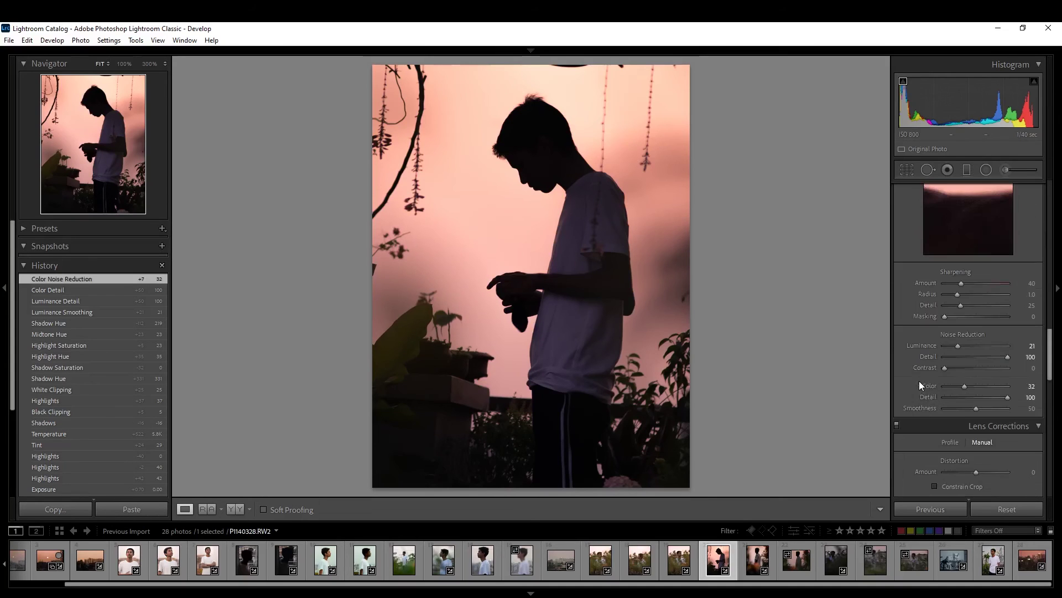
scroll(924, 367, "down", 3)
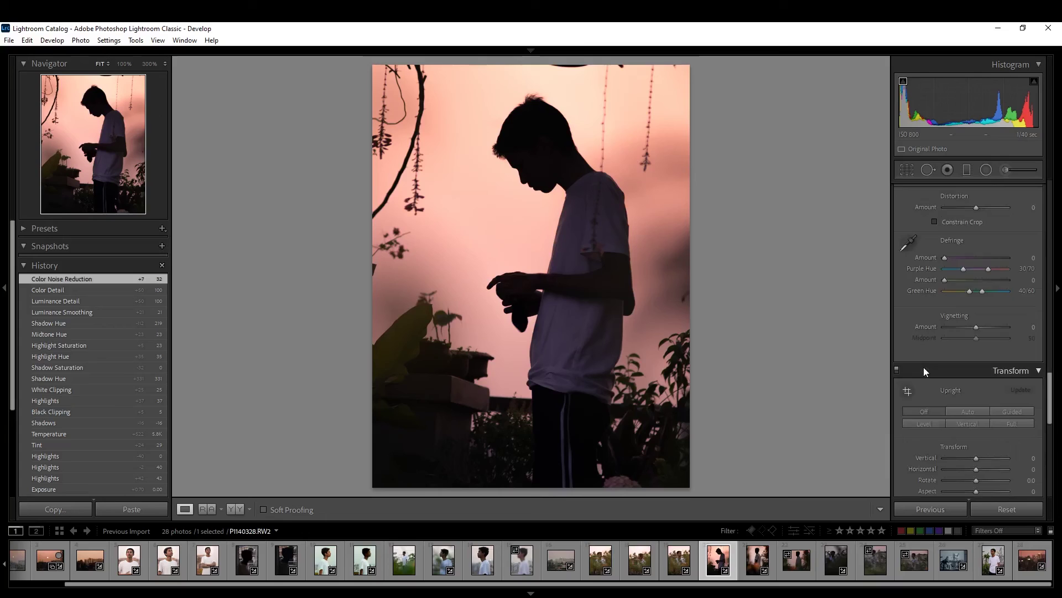
scroll(924, 366, "down", 3)
left_click(960, 452)
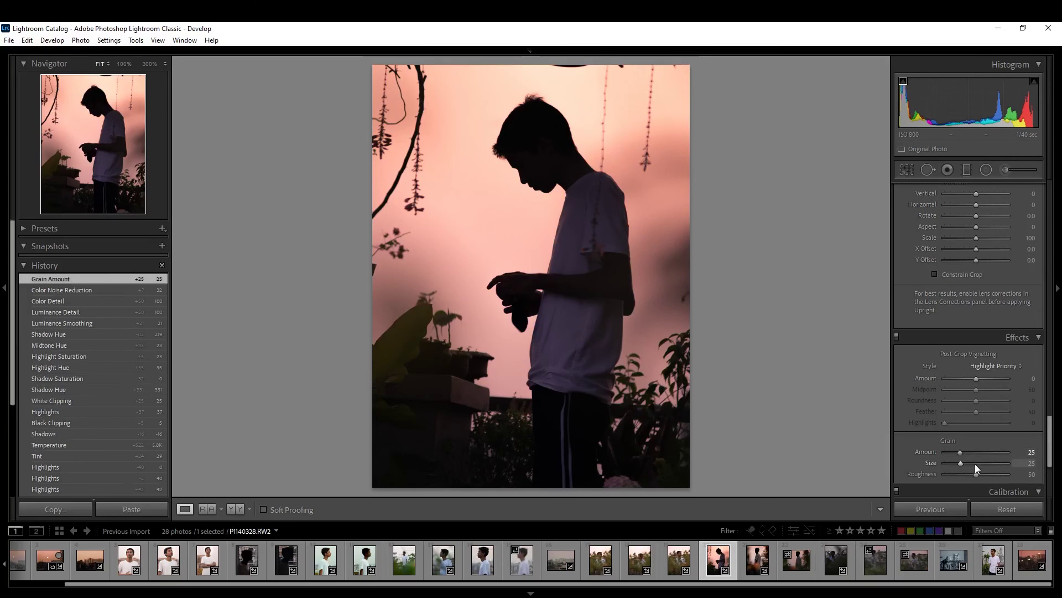
left_click_drag(961, 463, 951, 463)
left_click(951, 474)
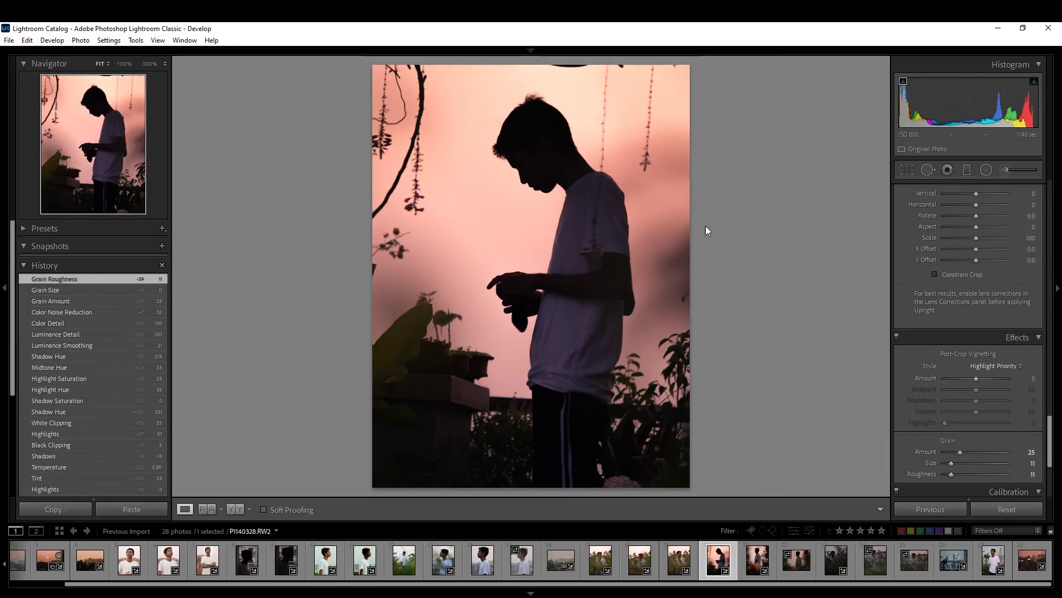
Step: Check the grain at 100% on the head, settle Amount at 25, and compare with the original
left_click(521, 183)
left_click_drag(522, 183, 697, 308)
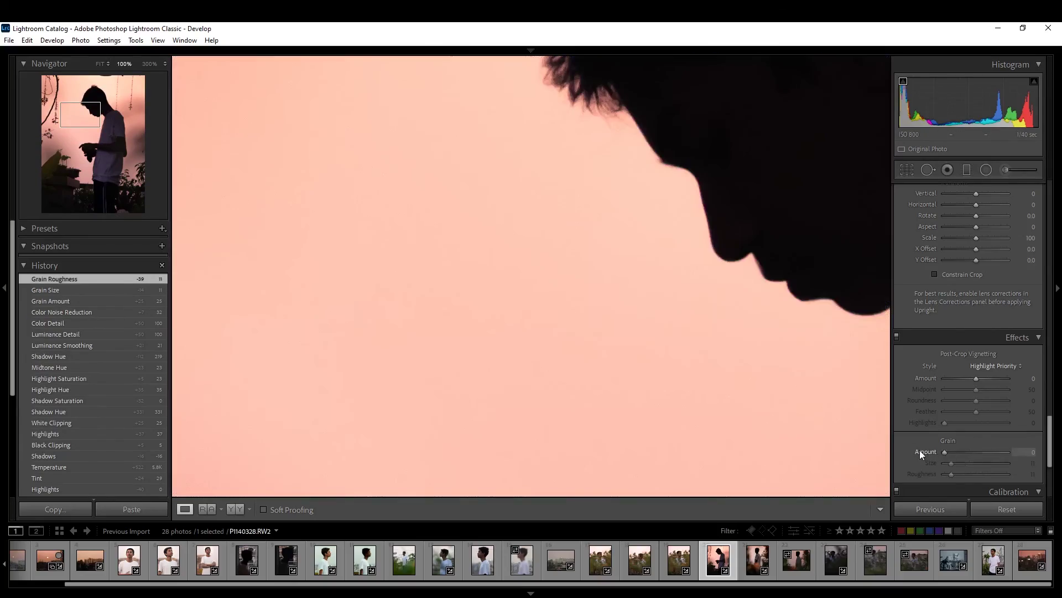
left_click_drag(1001, 454, 955, 451)
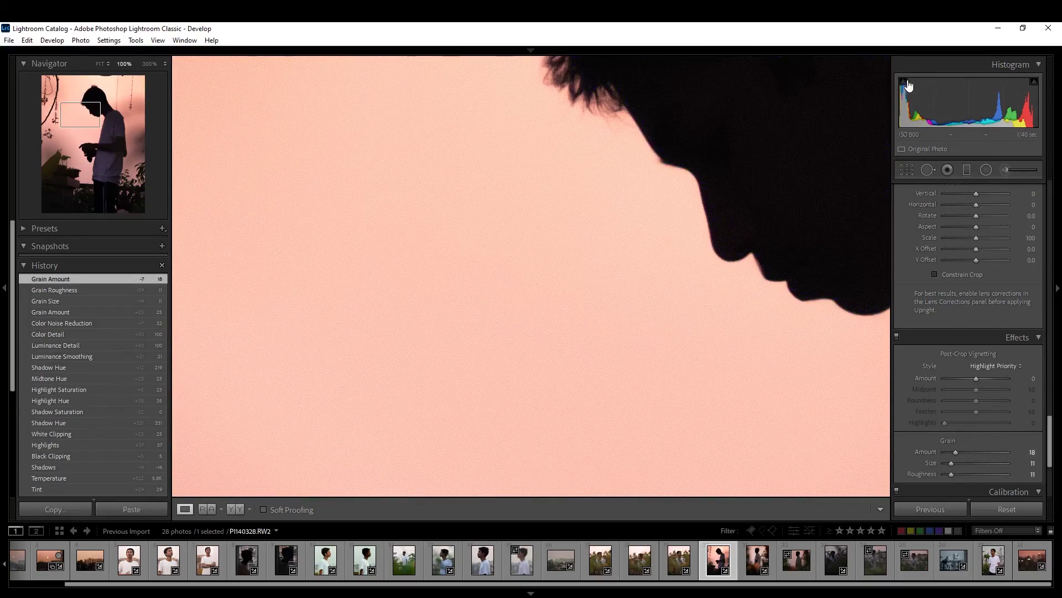
mouse_move(955, 454)
left_mouse_down()
mouse_move(979, 443)
mouse_move(961, 447)
left_mouse_up()
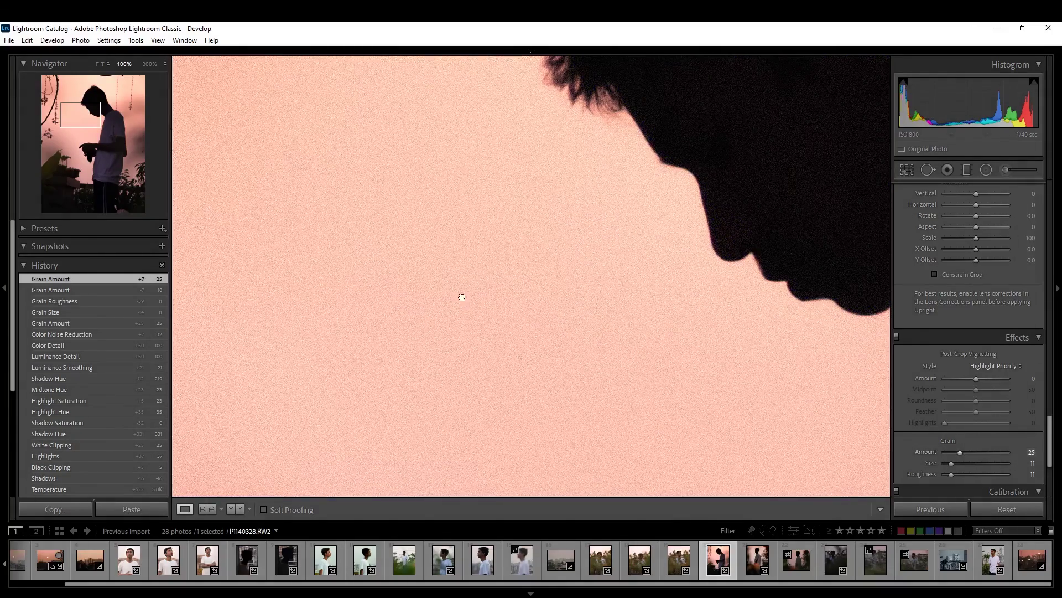
left_click(464, 298)
key("backslash")
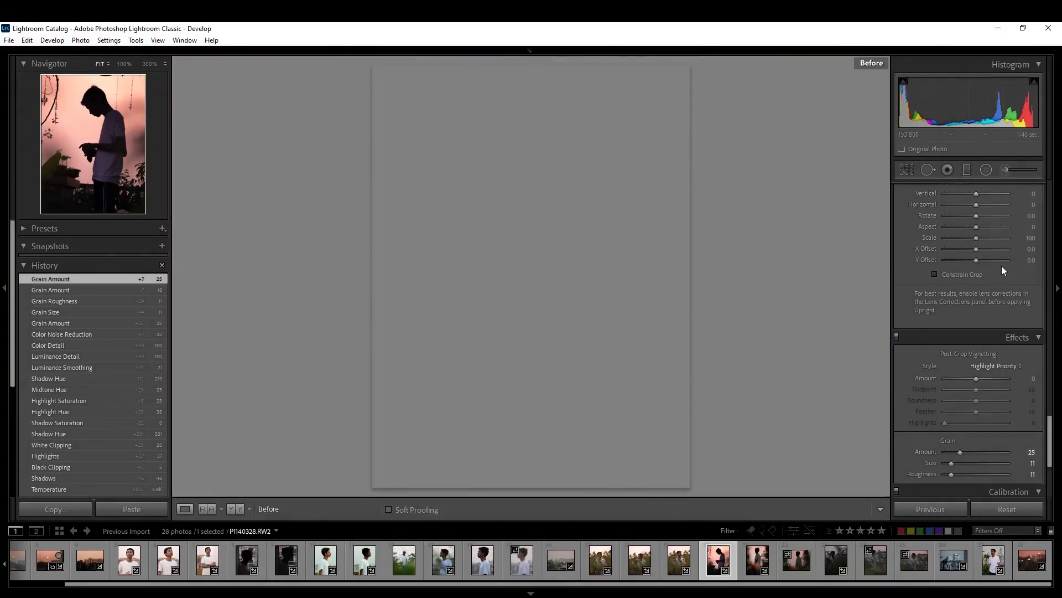
key("backslash")
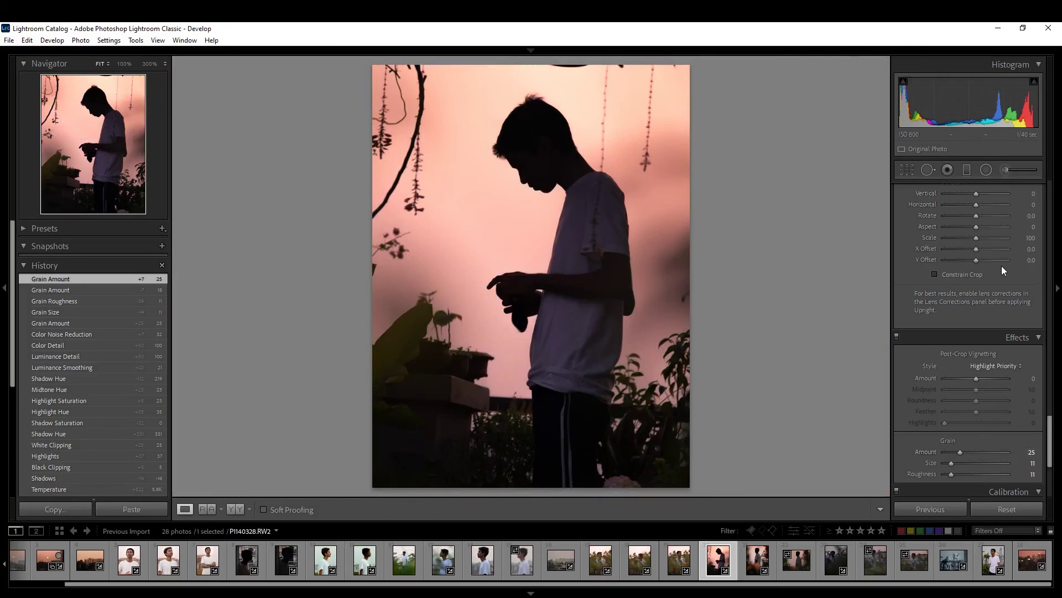
Step: On the red tone curve, lift red in the upper tones and lower it in the shadows
scroll(977, 300, "up", 5)
scroll(988, 332, "up", 5)
scroll(987, 334, "up", 5)
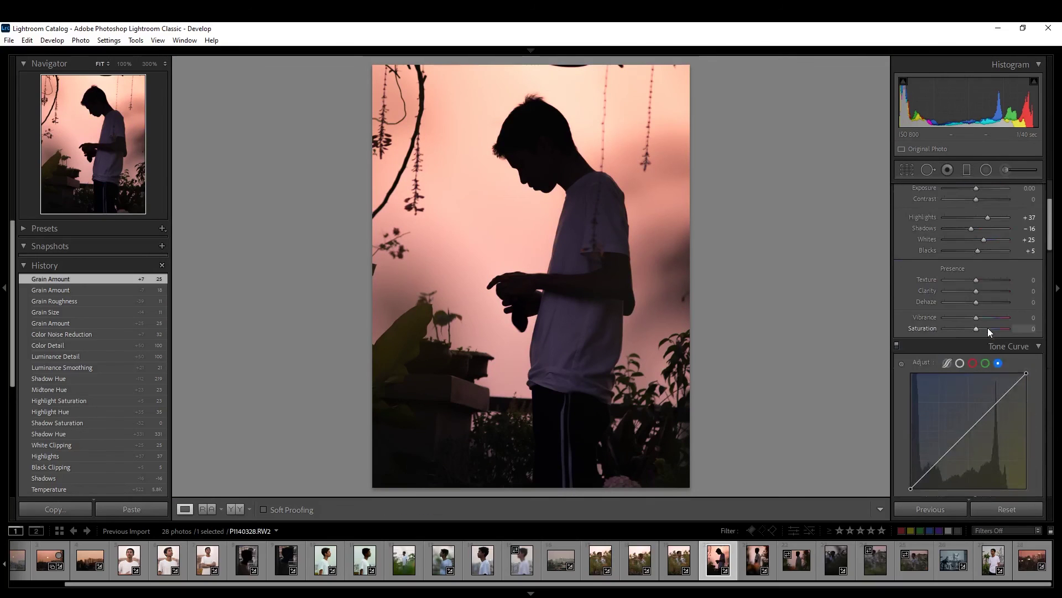
left_click(972, 363)
left_click(972, 428)
left_click_drag(1001, 400, 1001, 395)
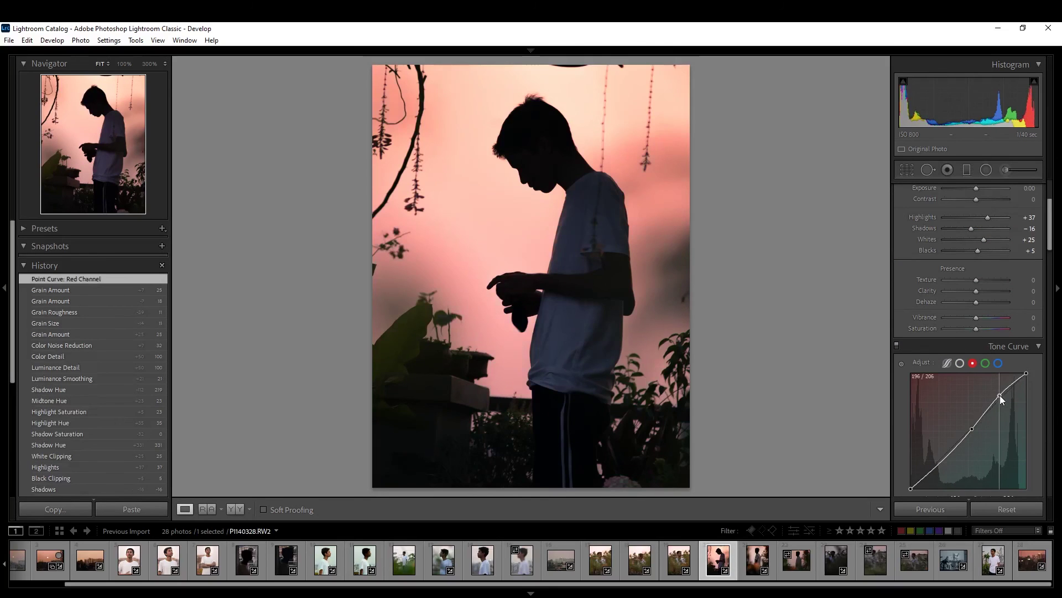
left_click_drag(933, 467, 927, 474)
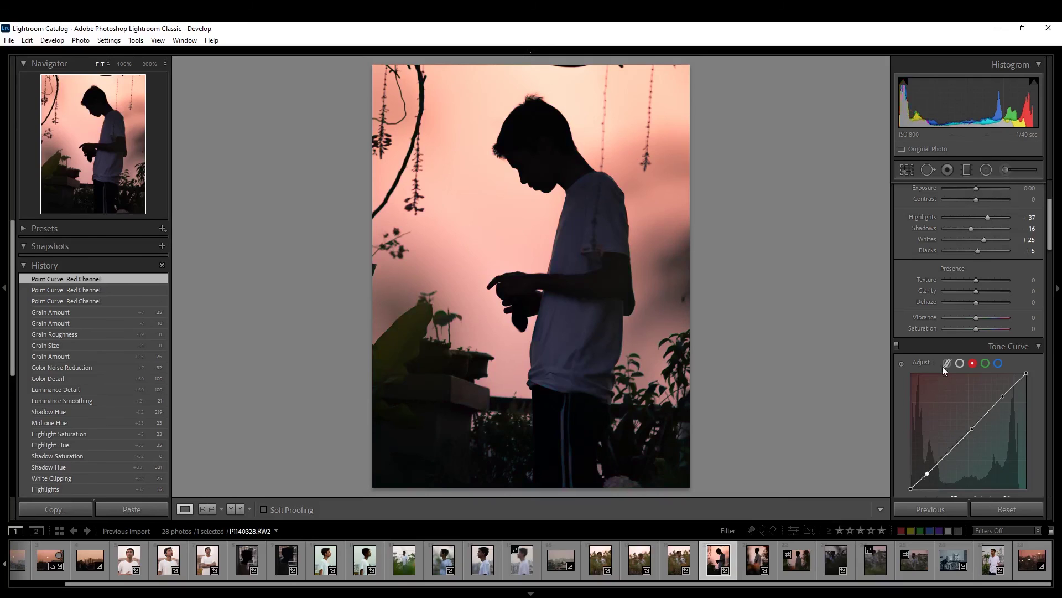
Step: Shape the RGB curve with mid, highlight and shadow points, raising blacks and lowering whites
left_click(960, 364)
left_click(972, 428)
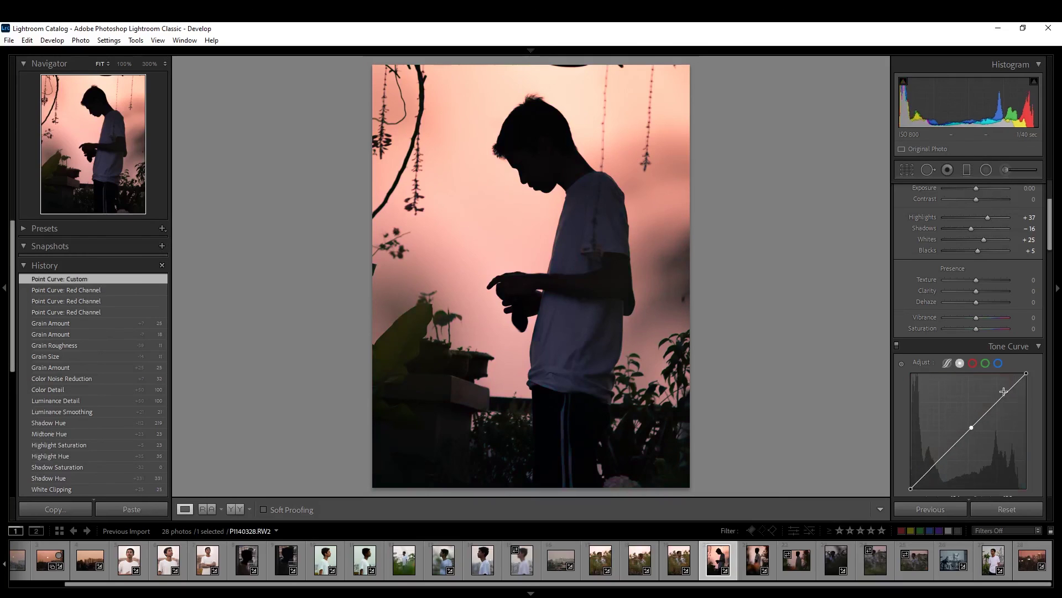
left_click(1007, 393)
left_click(942, 459)
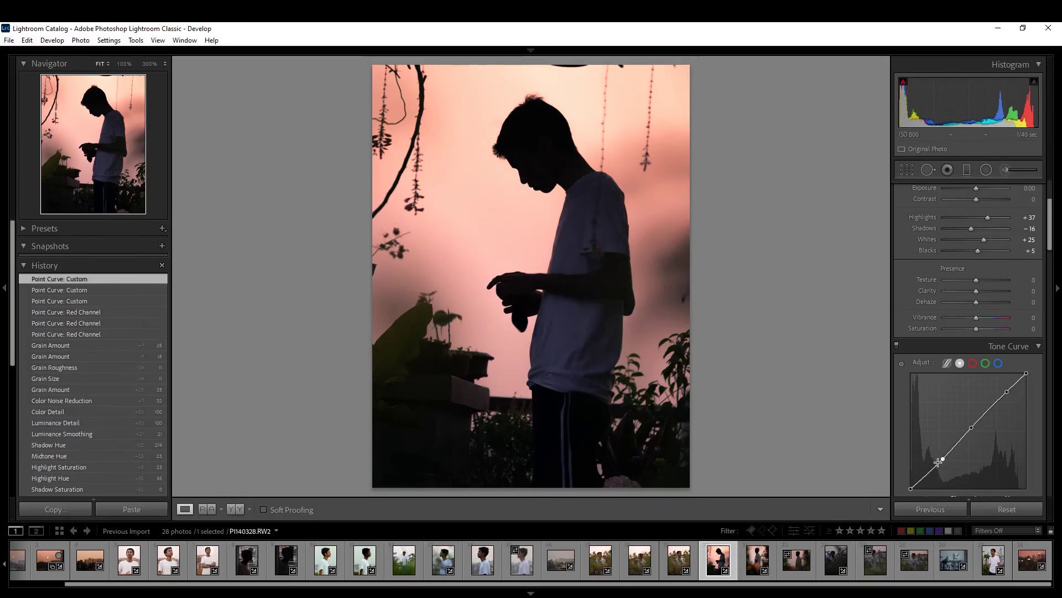
mouse_move(911, 488)
left_mouse_down()
mouse_move(910, 477)
mouse_move(941, 463)
left_mouse_up()
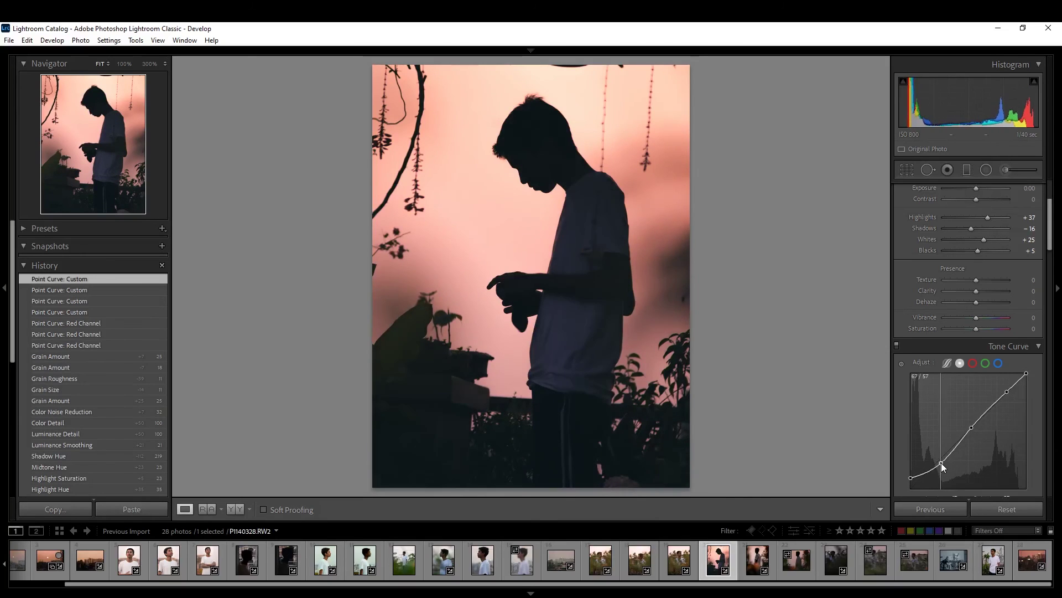
left_click(897, 346)
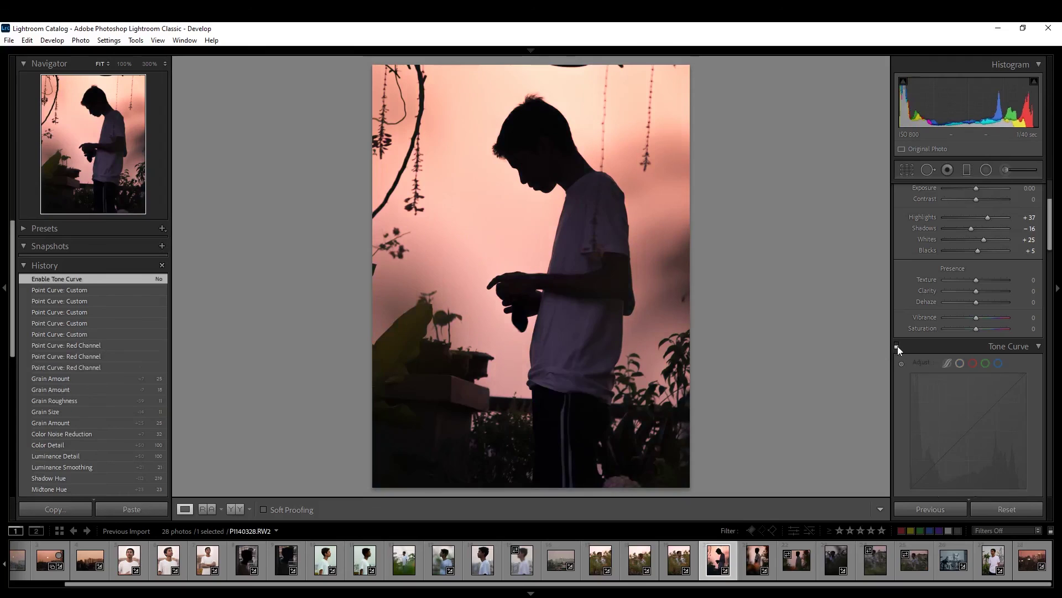
left_click_drag(1027, 373, 1006, 394)
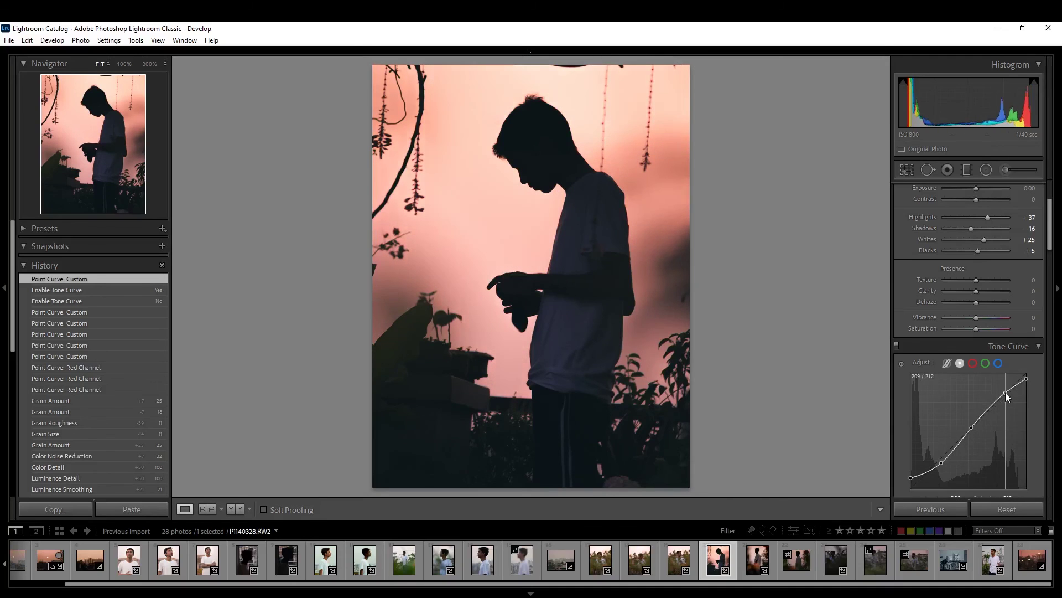
key("backslash")
key("backslash")
scroll(939, 462, "down", 3)
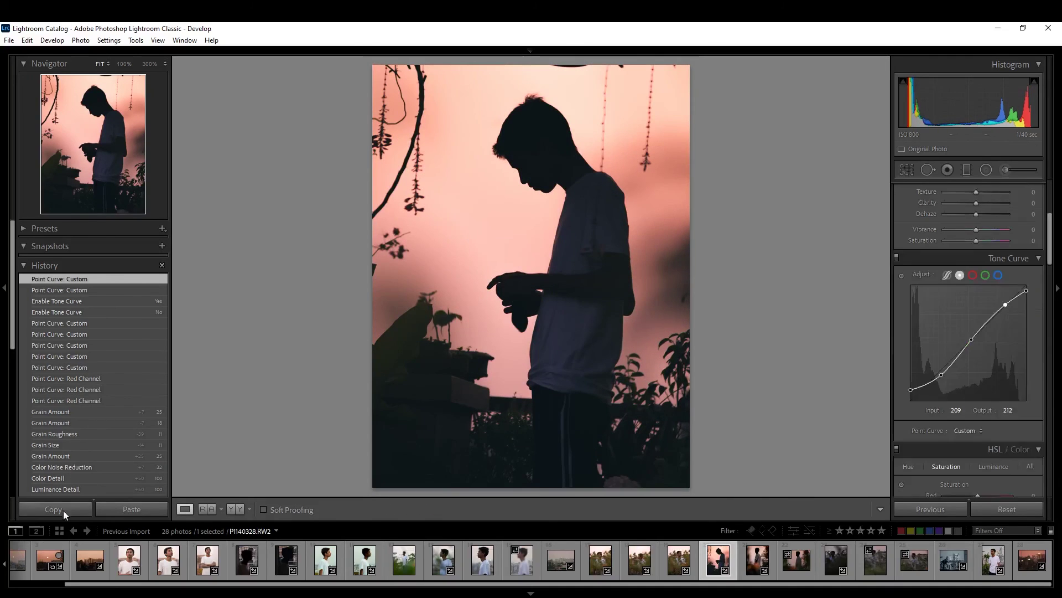